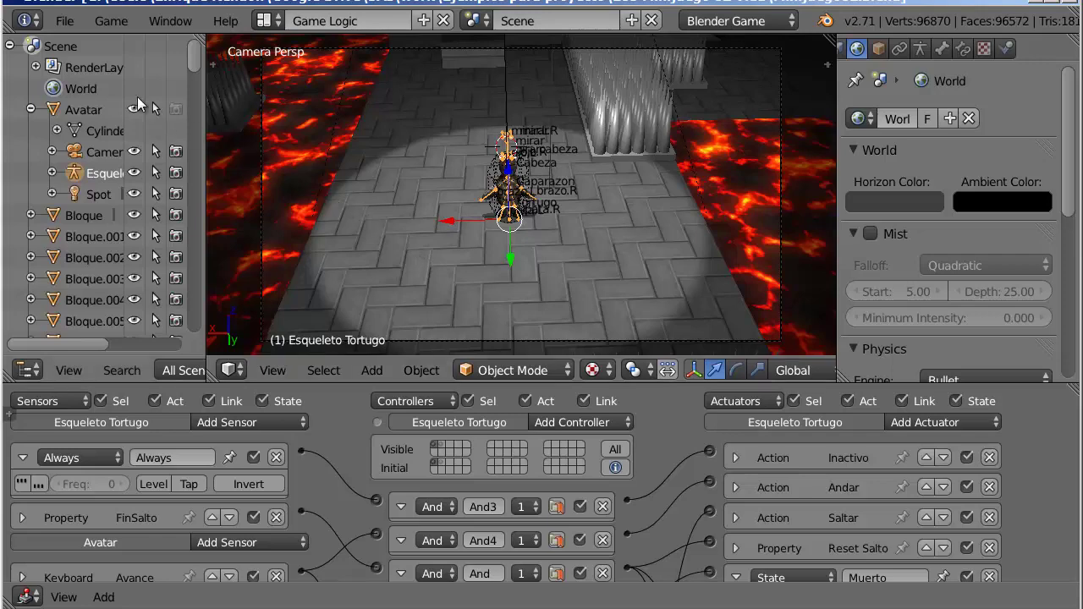
Append the Pizza object from pizza.blend into the lava level scene
click(64, 21)
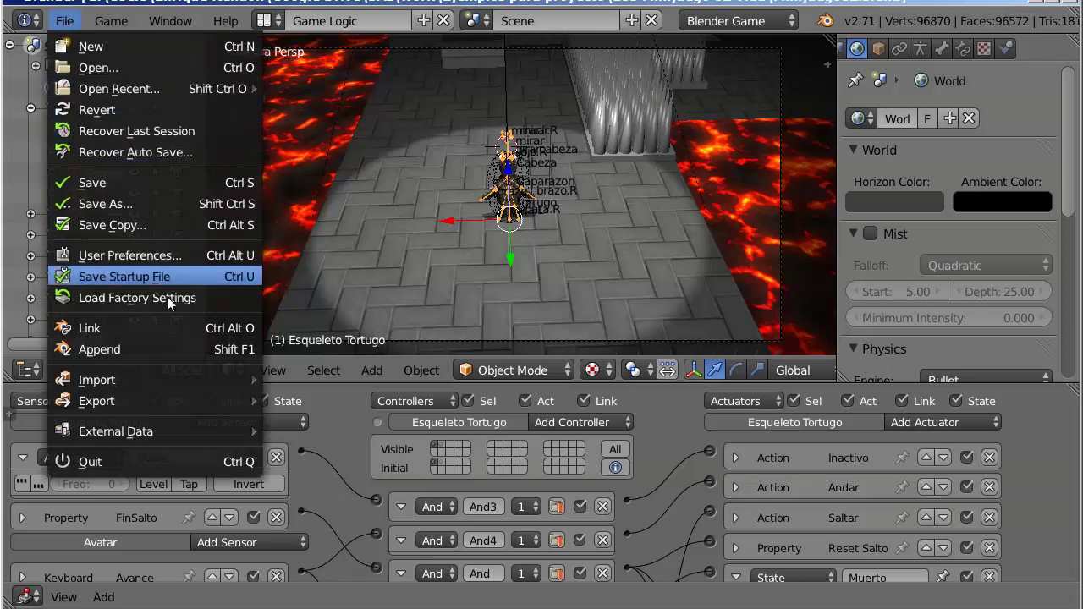
click(173, 351)
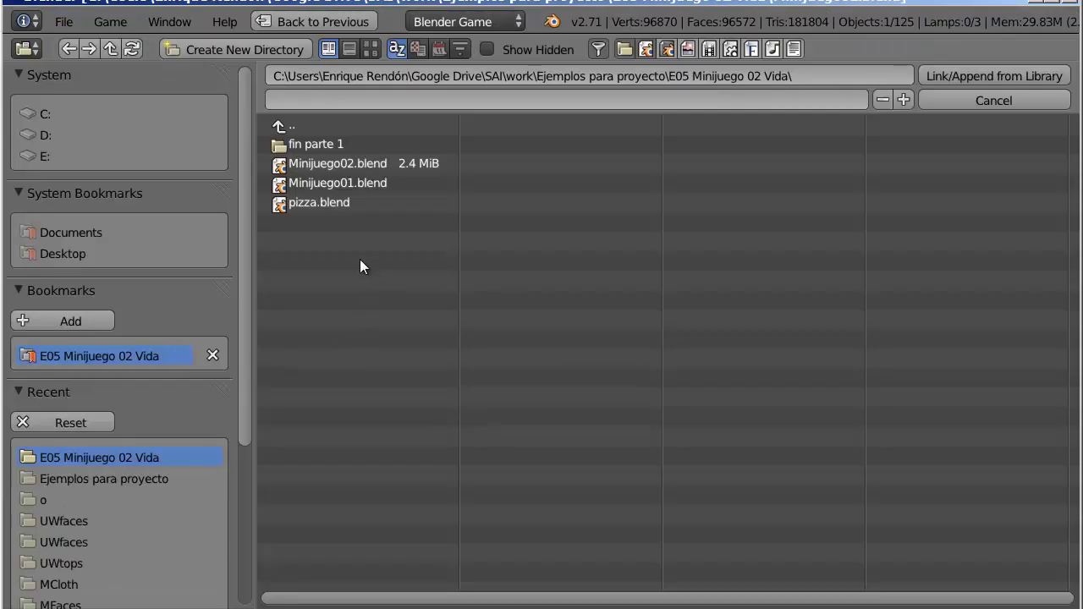
click(343, 203)
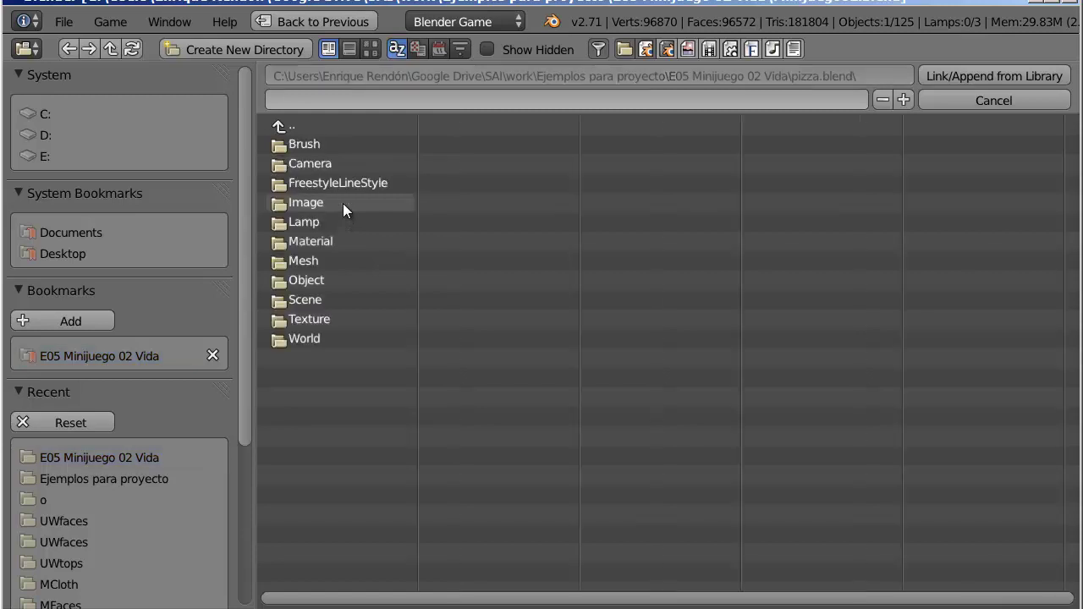
click(313, 282)
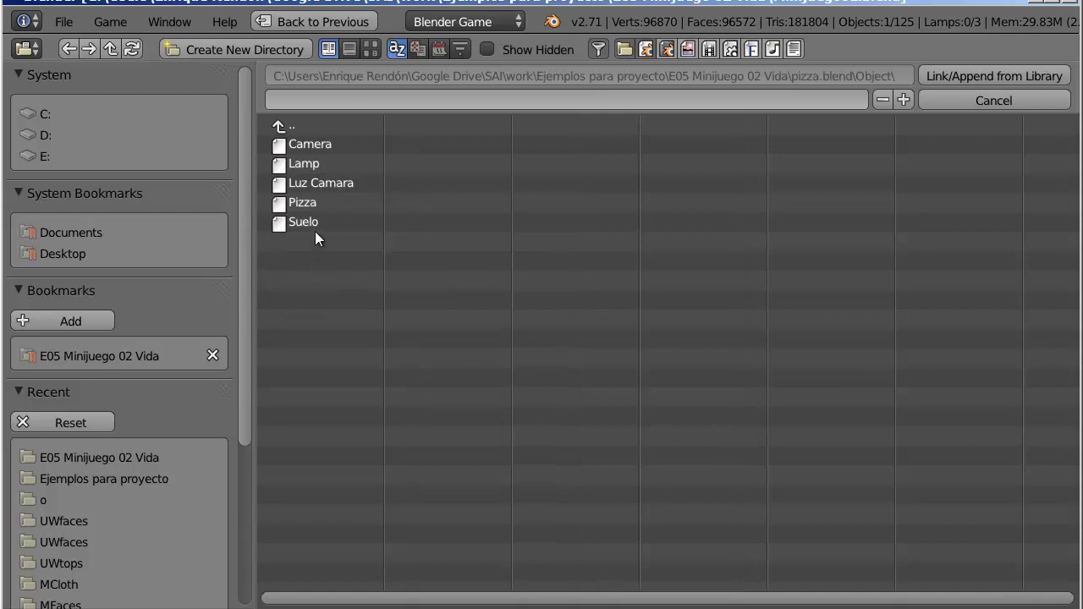
click(327, 203)
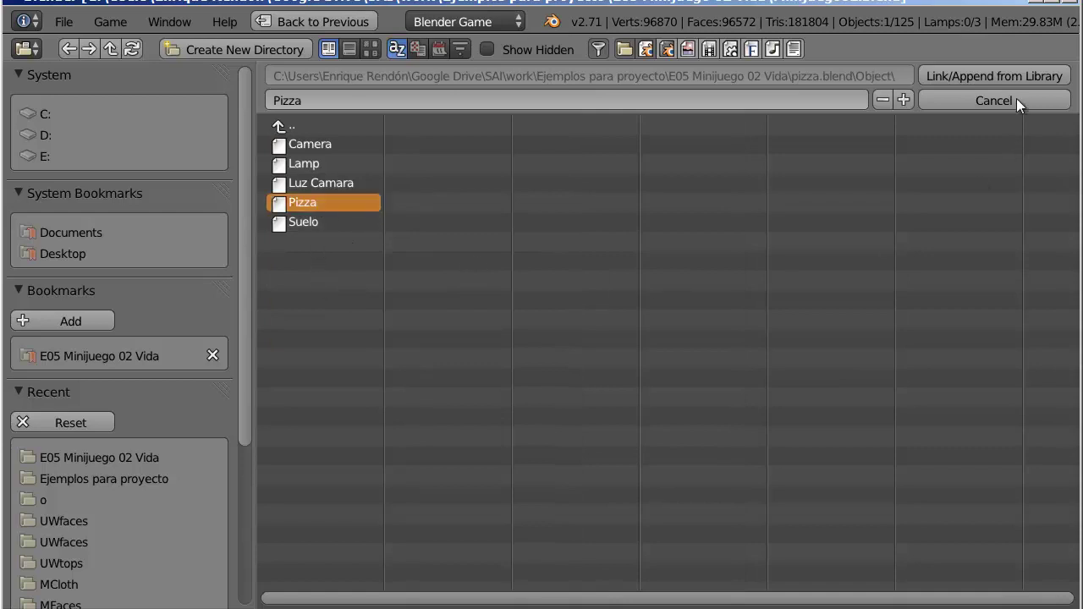
click(1009, 72)
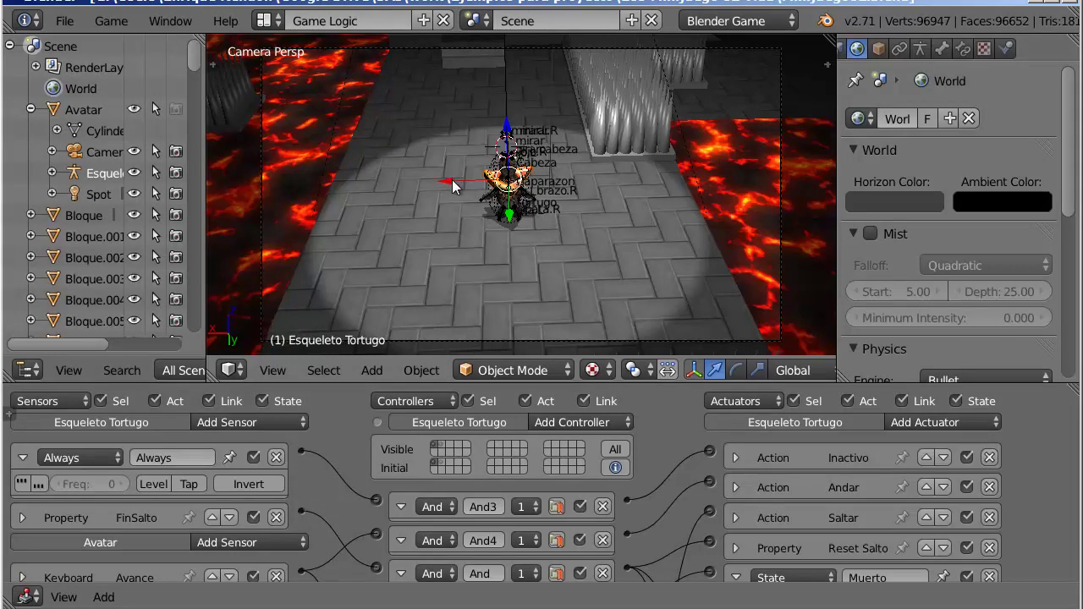
Move the pizza along X to the character's left, then show its Physics settings
drag(452, 180, 393, 182)
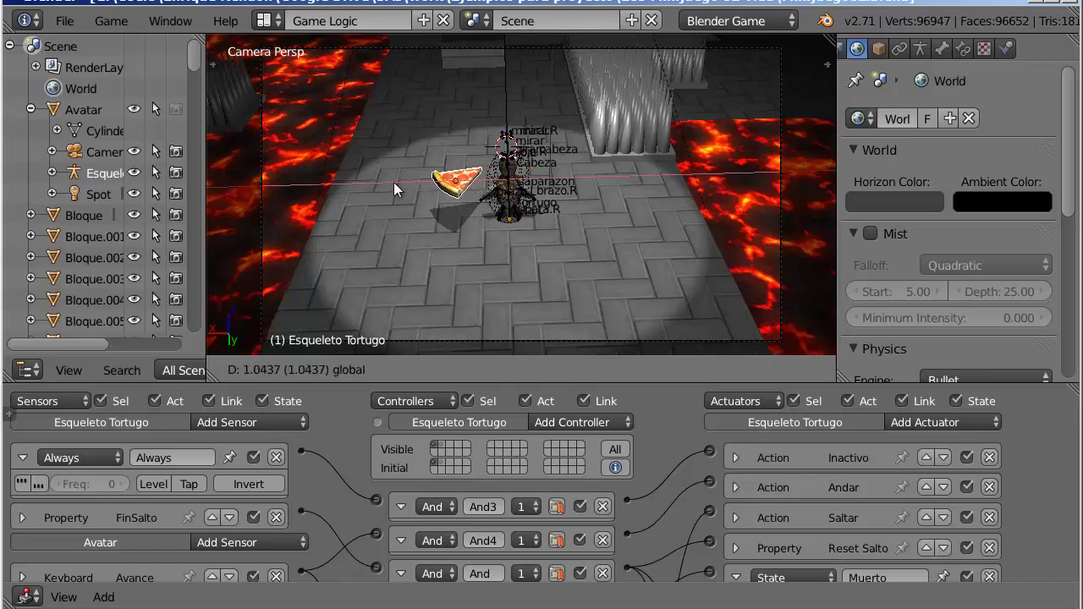
drag(394, 182, 359, 185)
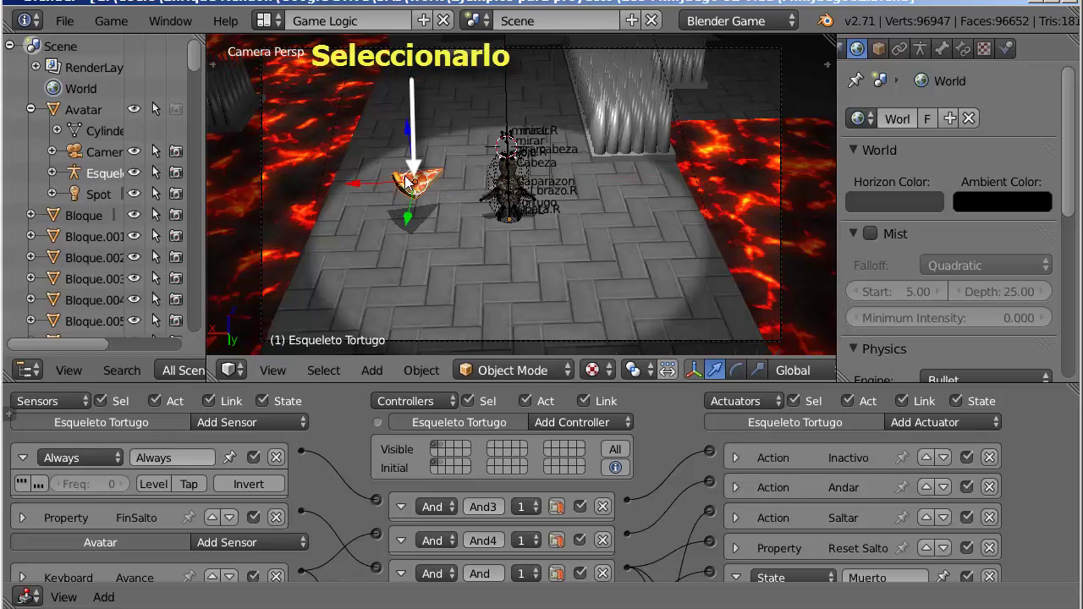
right_click(410, 183)
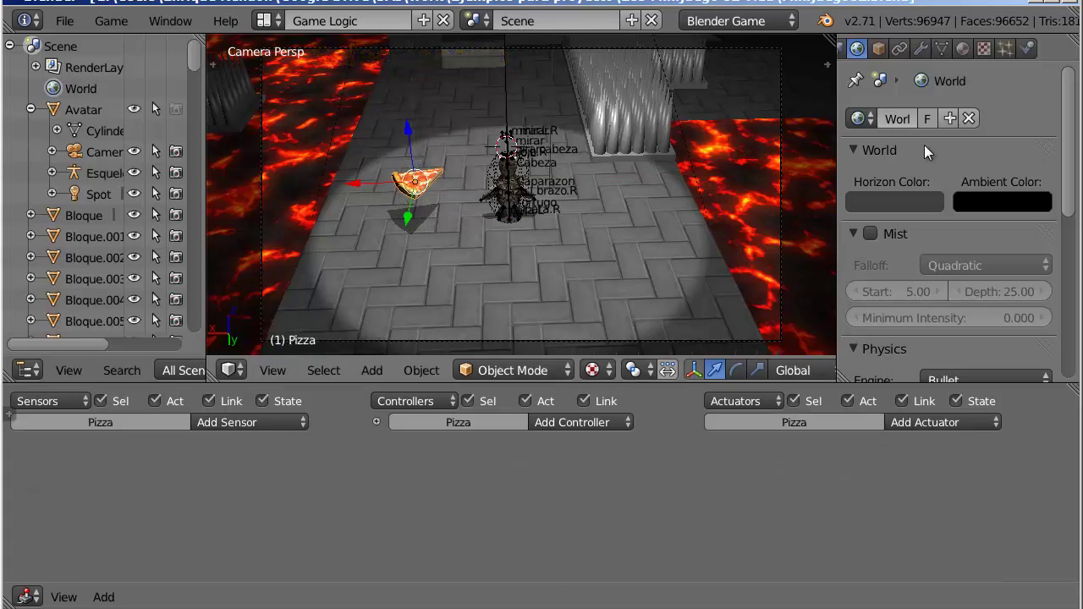
click(1029, 48)
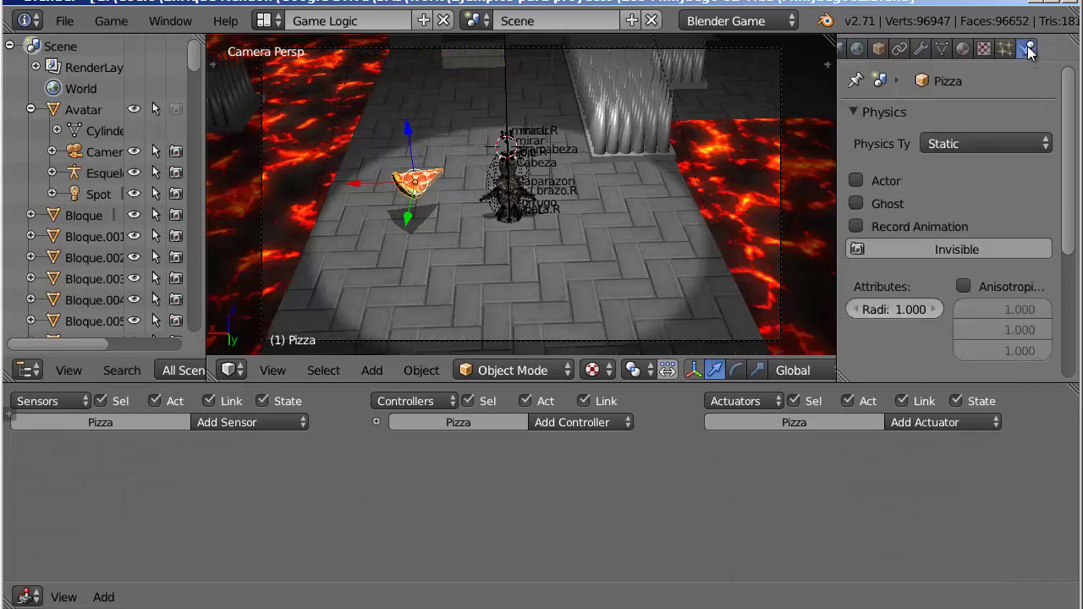
Enable Ghost on the Pizza's Static physics
click(857, 204)
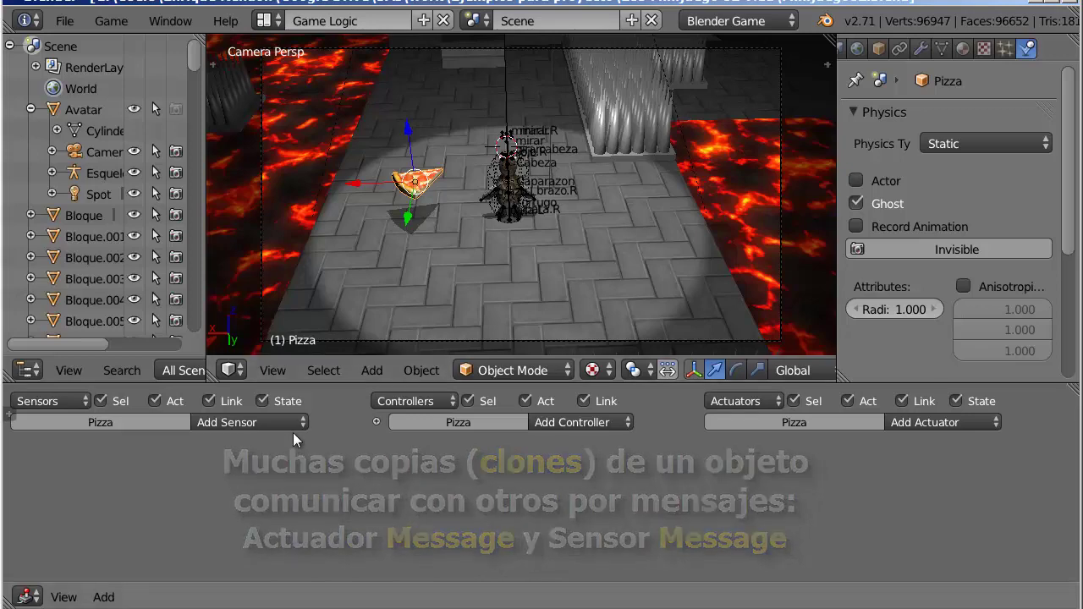
Add a Collision sensor to the Pizza filtered by the property 'prota'
click(270, 423)
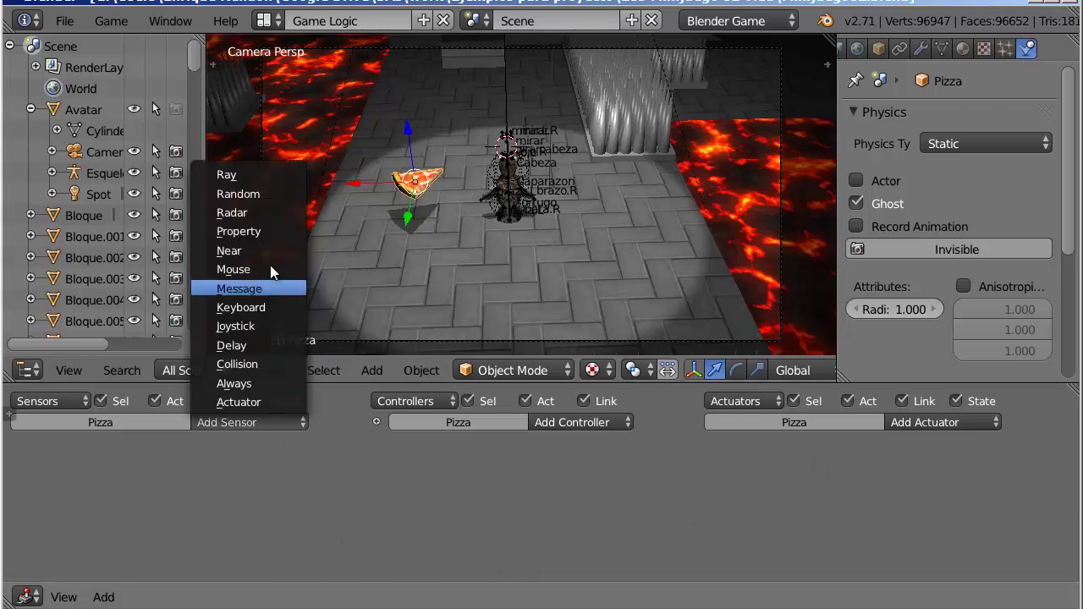
click(237, 364)
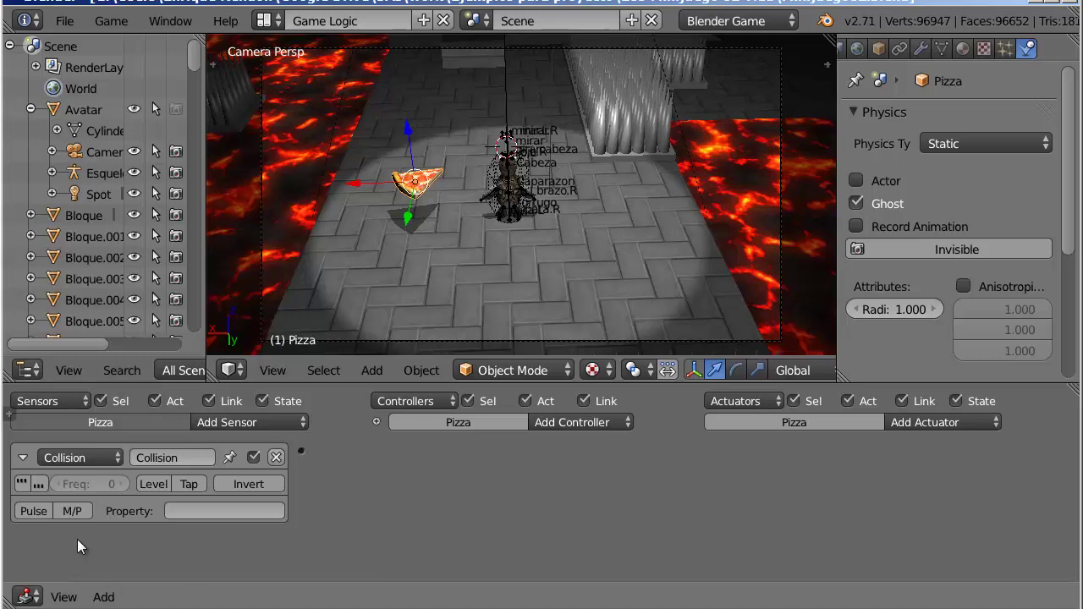
click(223, 513)
text(pro)
text(ta)
key(Return)
click(92, 114)
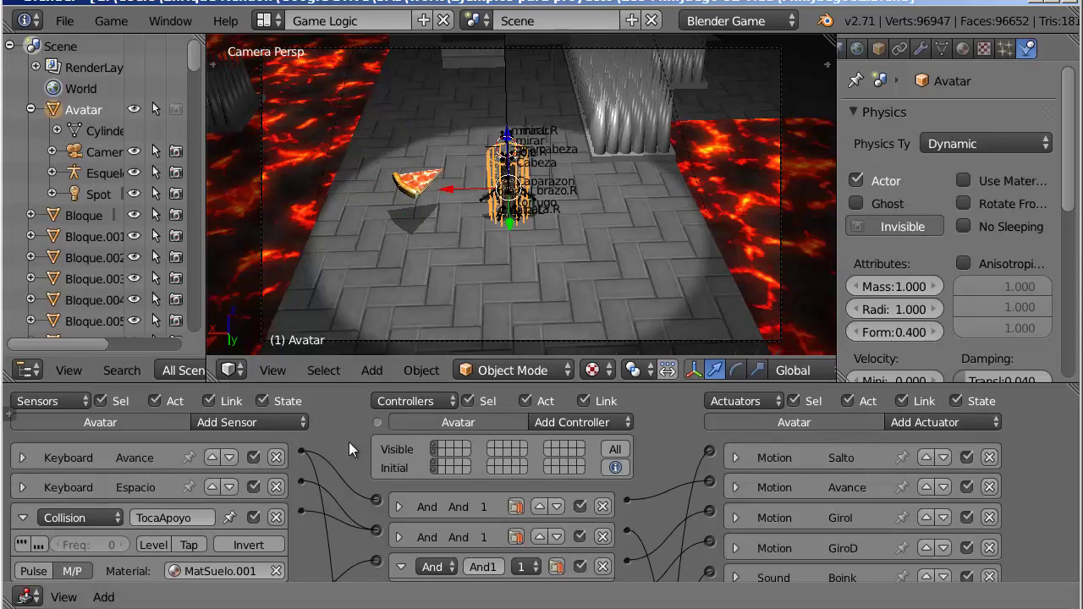
Add a Float game property named 'prota' to the Avatar beside Vida
key(n)
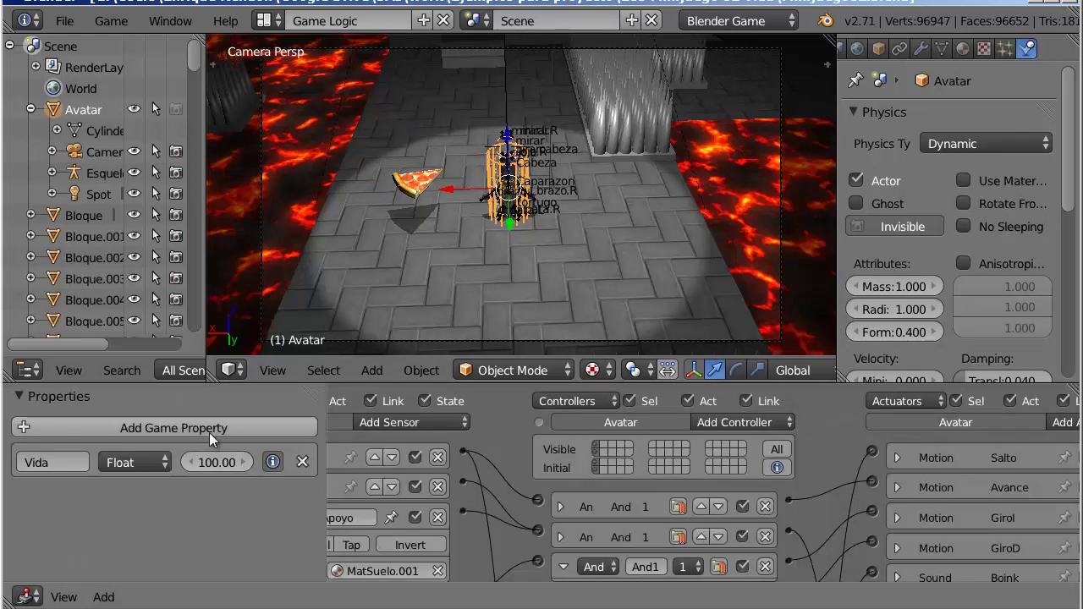
click(204, 424)
click(51, 501)
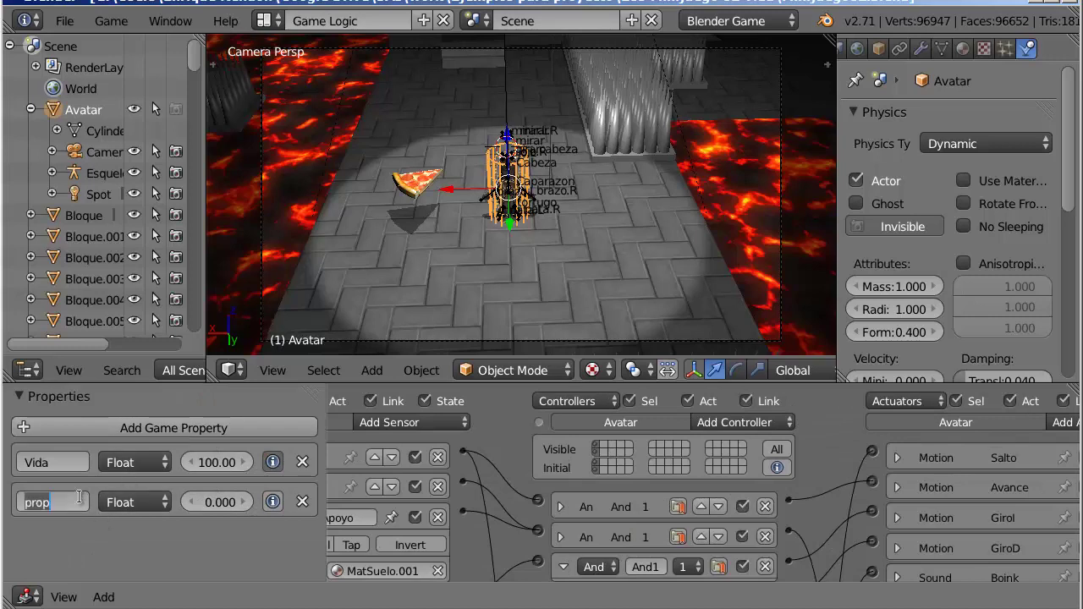
text(prota)
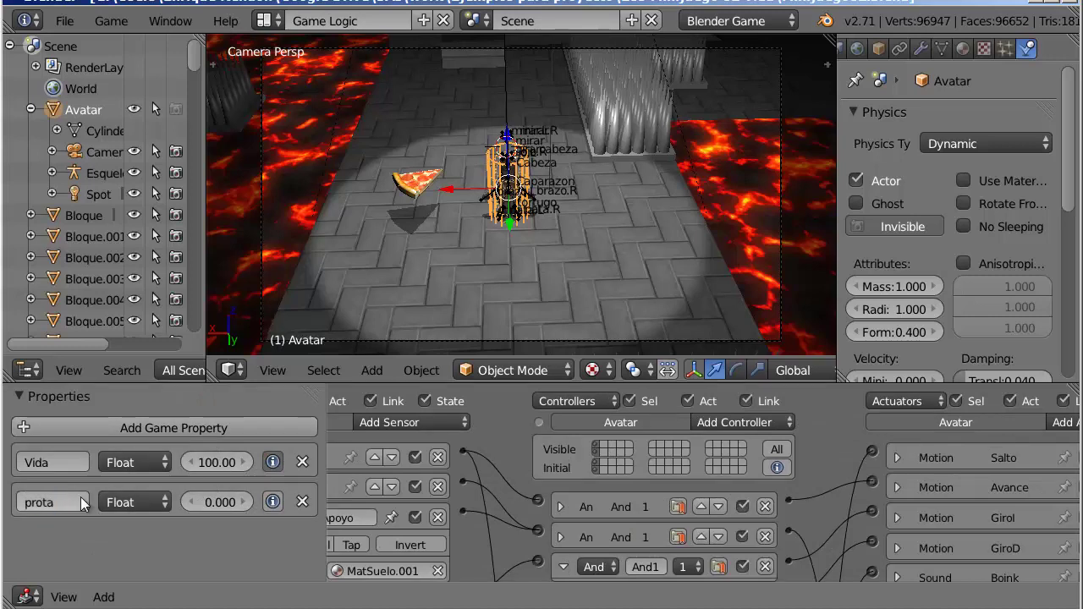
key(Return)
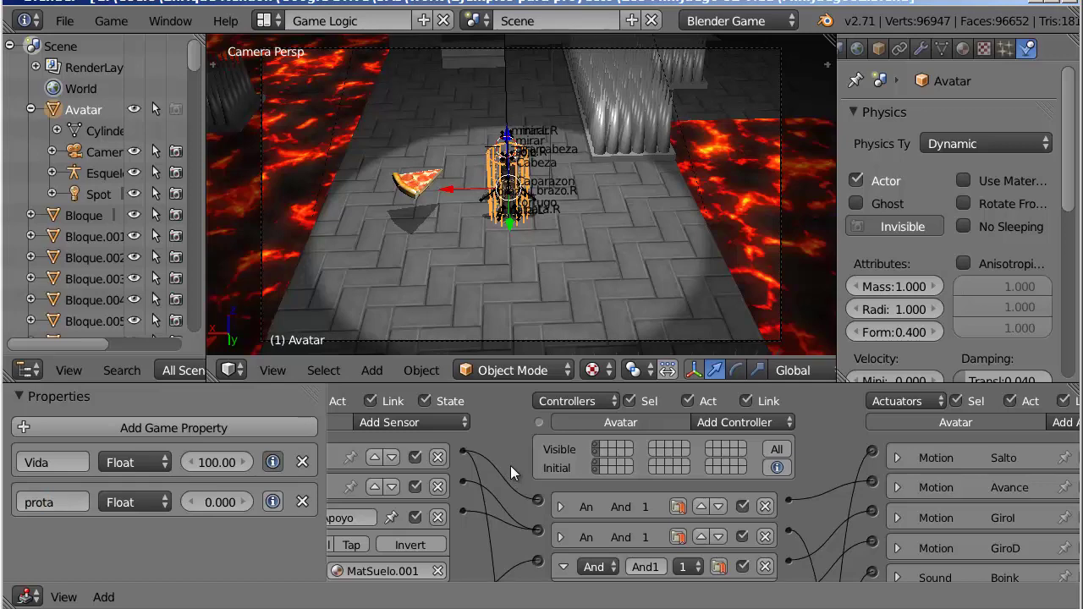
Reselect the pizza and add a Message actuator named 'Pizza'
key(n)
right_click(425, 188)
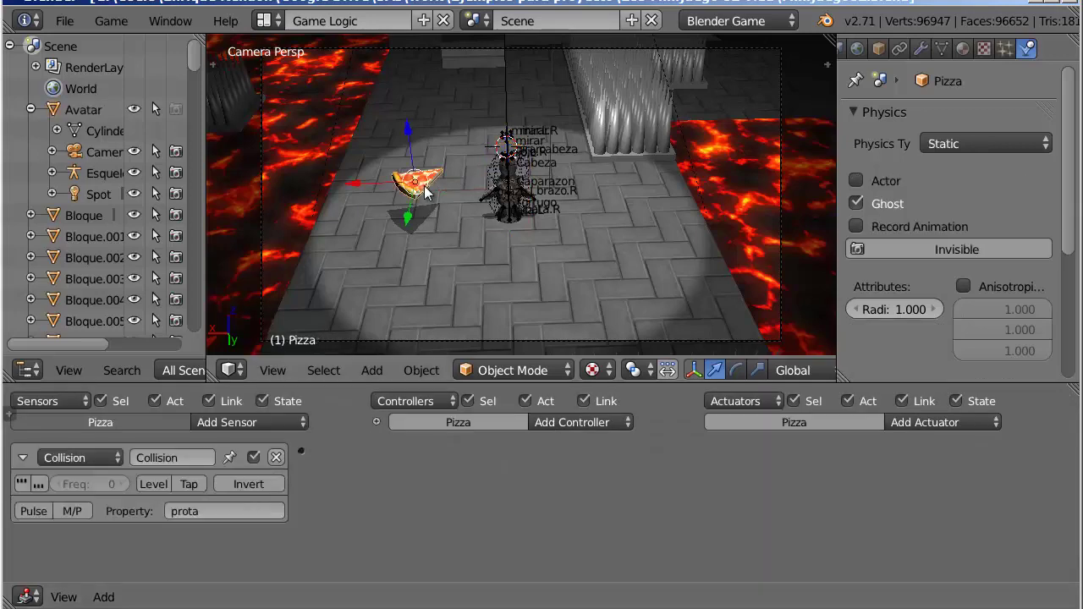
click(944, 423)
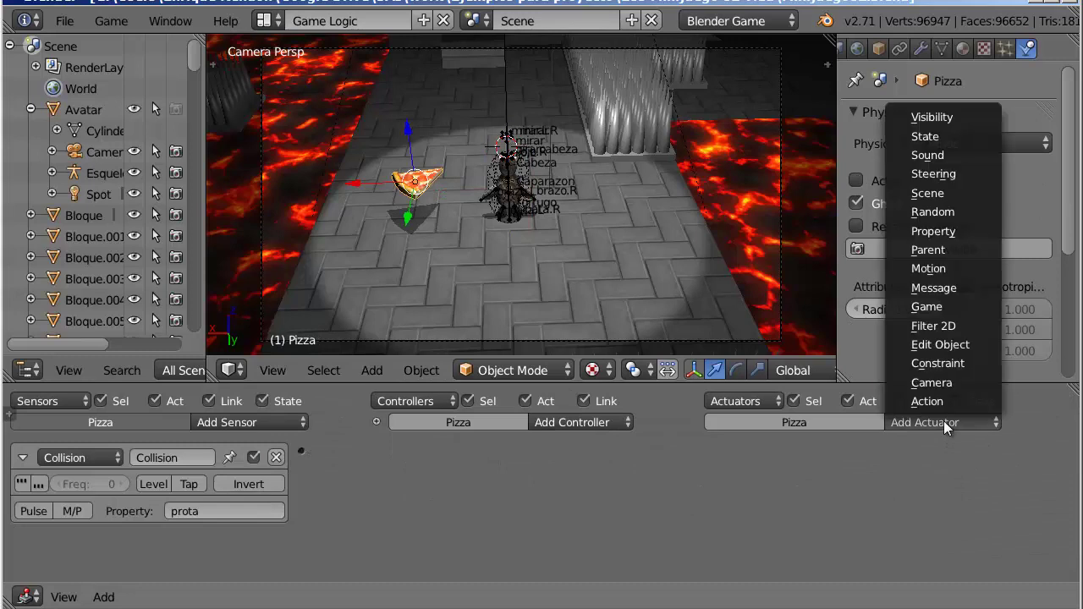
click(952, 288)
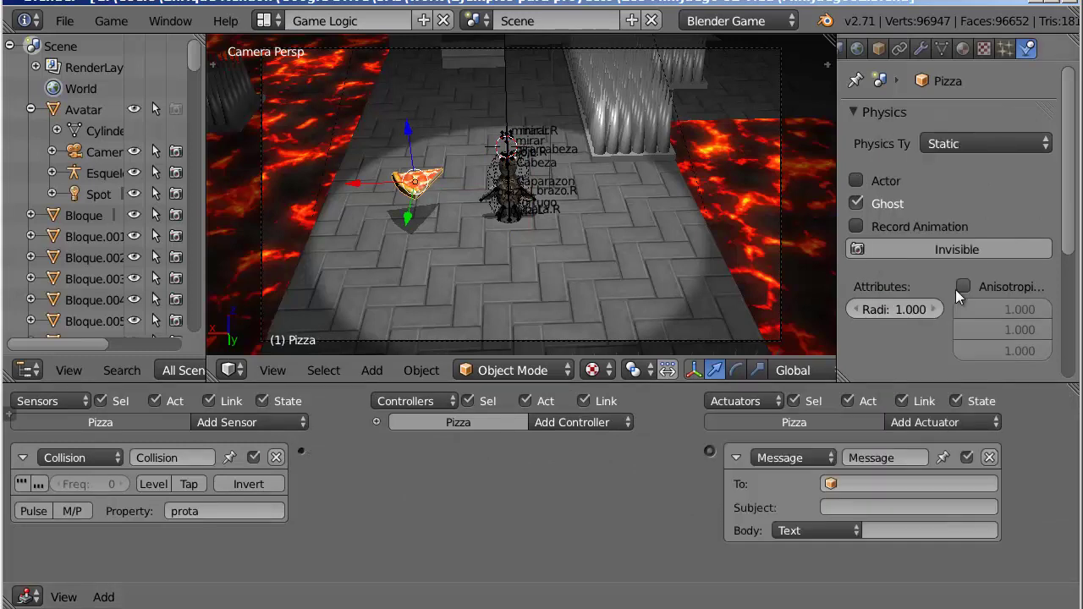
click(910, 457)
text(Pizz)
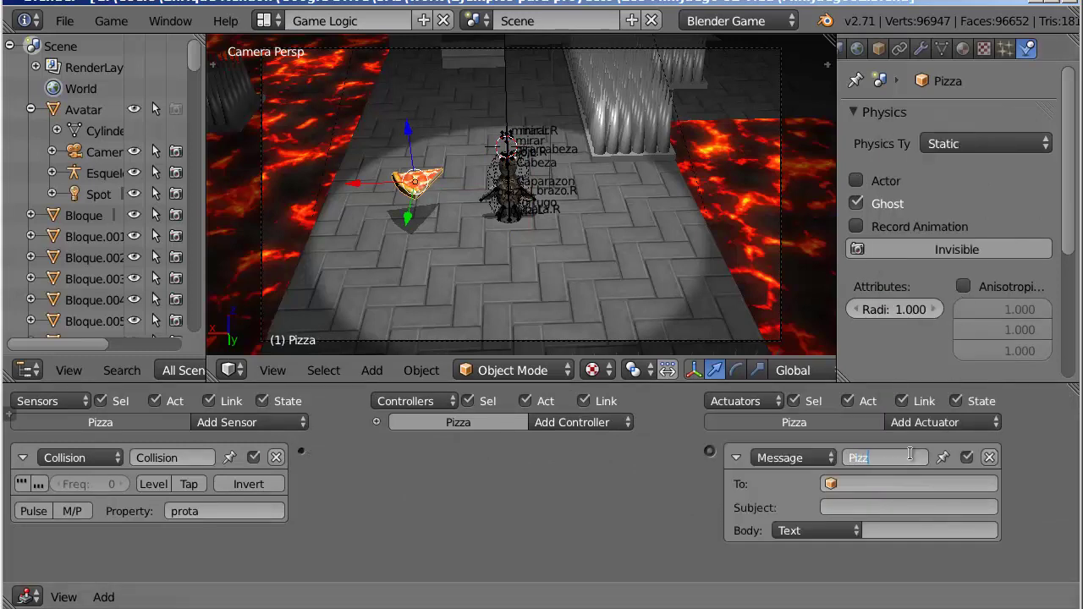
text(a)
key(Return)
Address the Pizza message to Avatar with subject 'pizza'
click(924, 488)
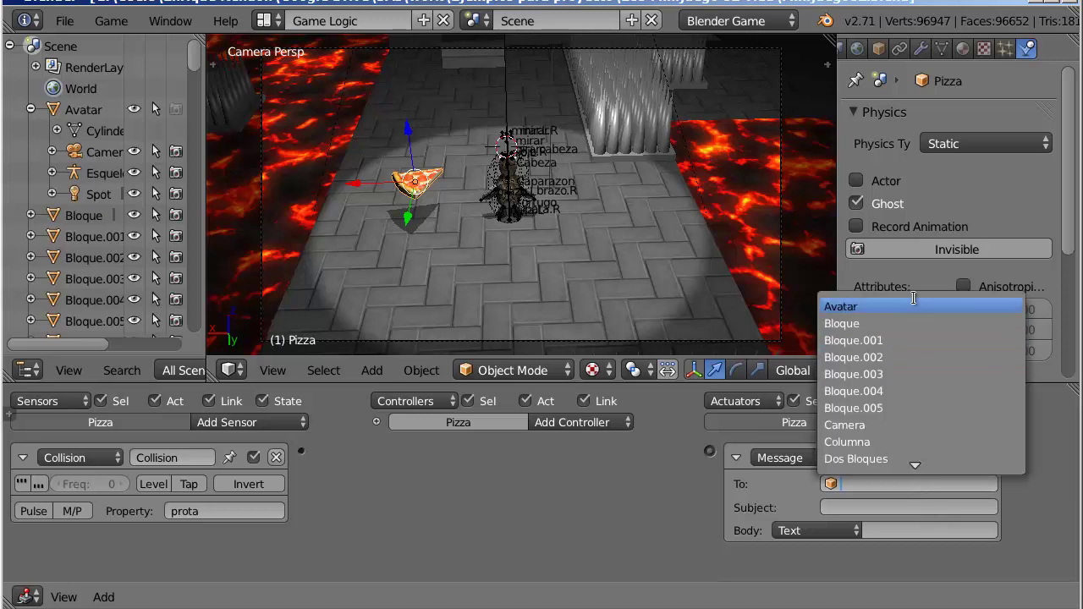
click(914, 306)
click(918, 506)
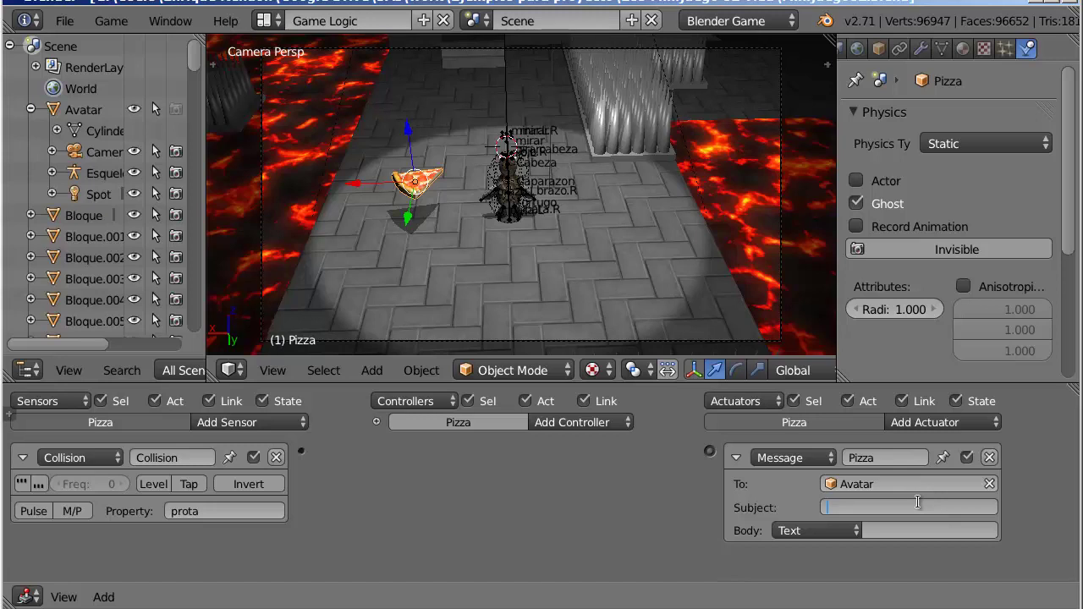
text(pizza)
key(Return)
Add an Edit Object actuator to the pizza set to End Object
click(737, 457)
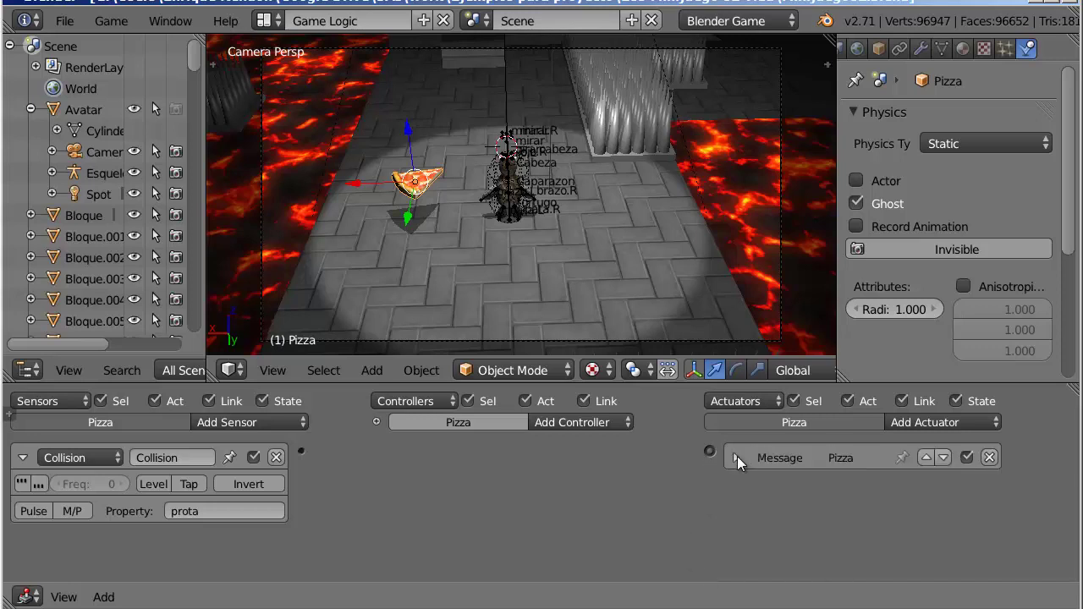
click(972, 419)
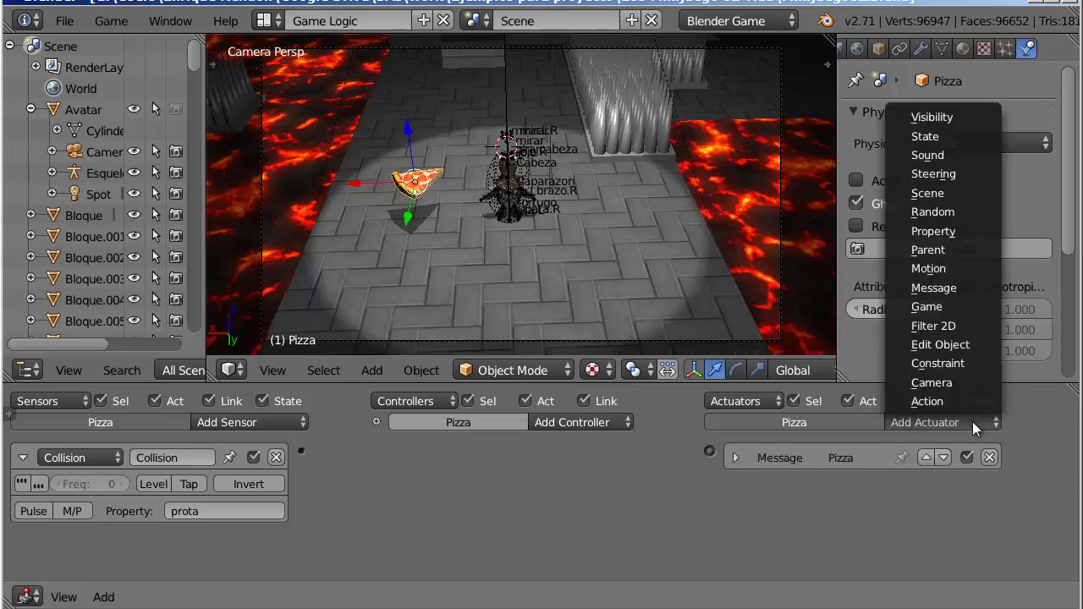
click(967, 347)
click(941, 512)
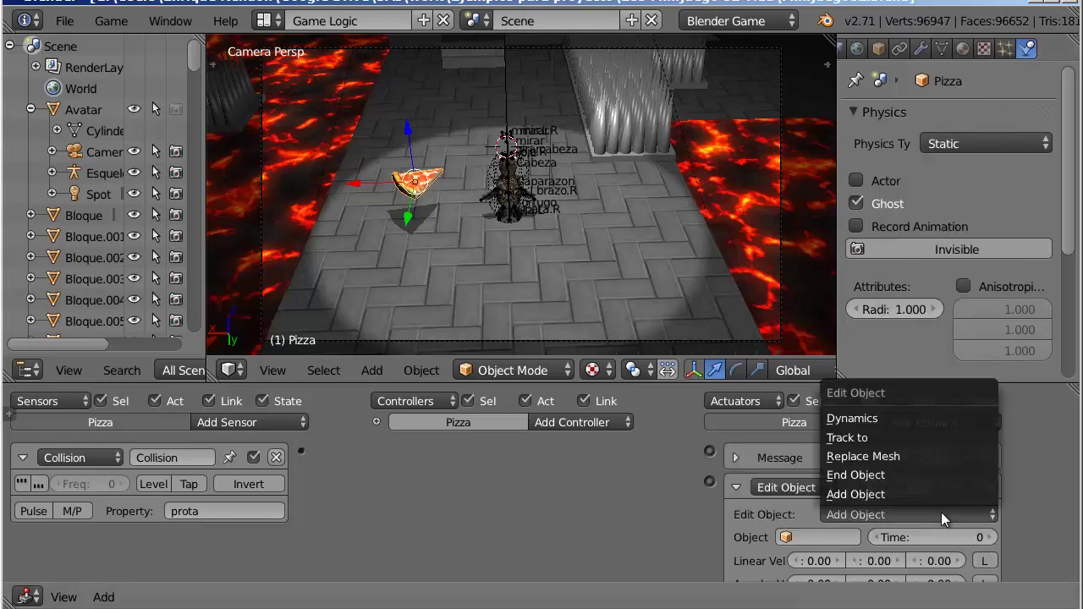
click(941, 470)
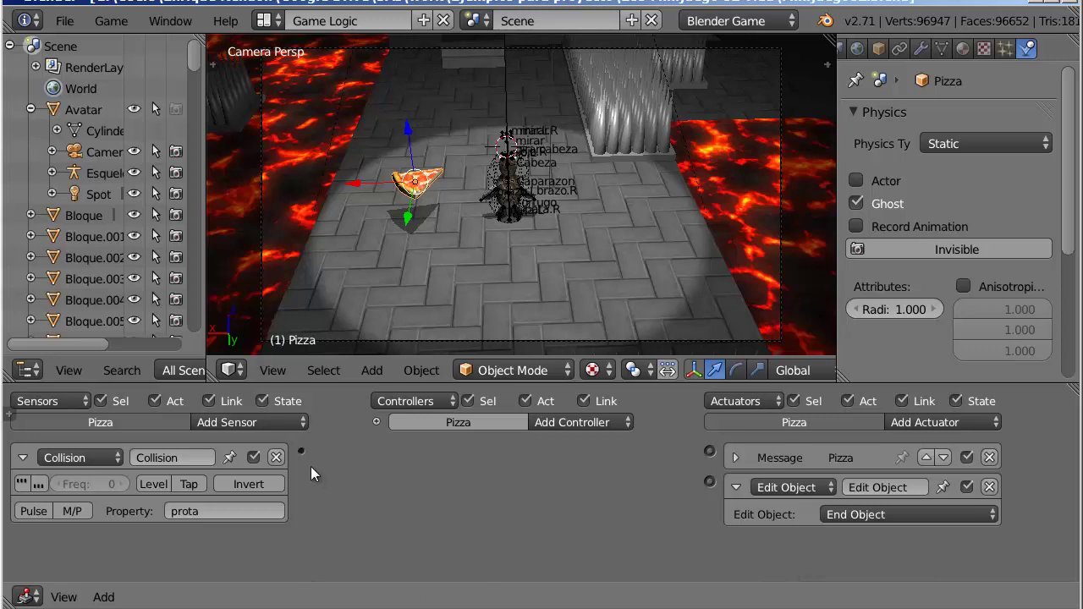
Wire the Collision sensor through an And controller to both the Message and End Object actuators
drag(301, 451, 709, 453)
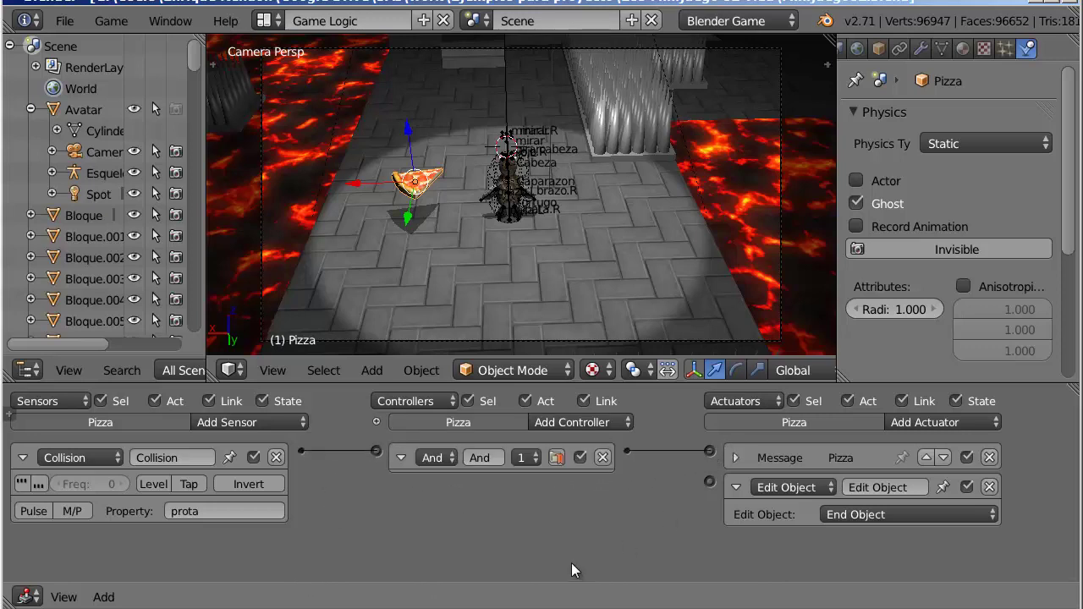
drag(631, 452, 709, 480)
click(23, 457)
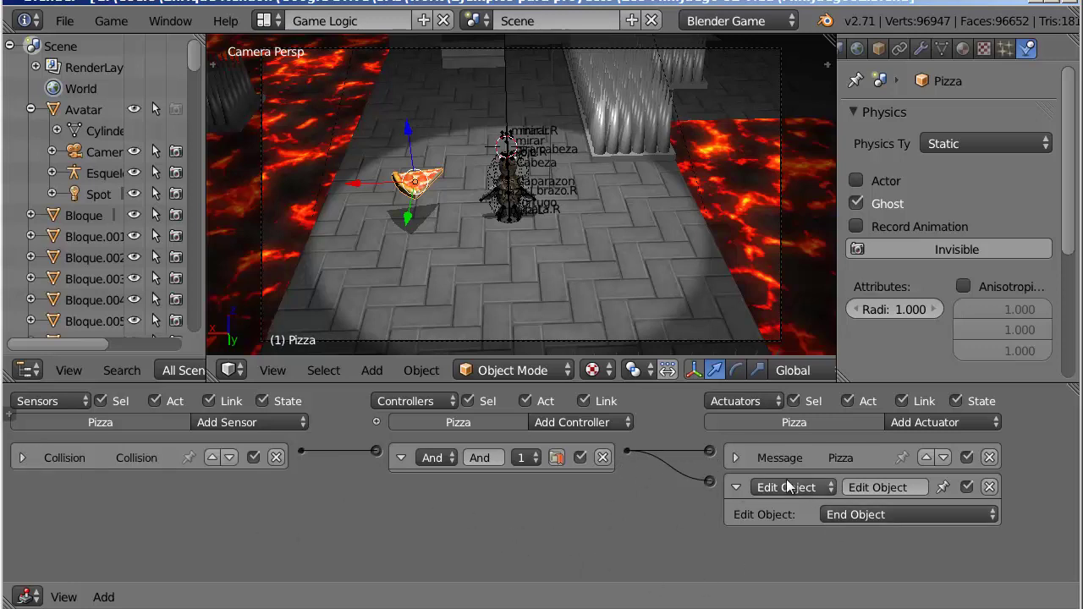
click(735, 488)
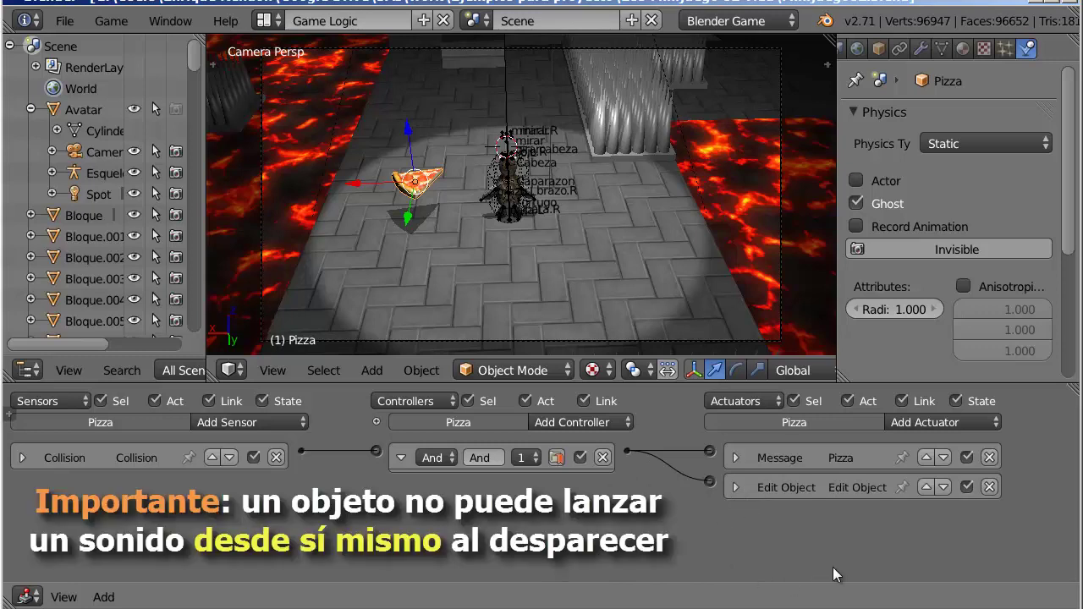
Rename the End Object actuator to 'Adios' and switch to the Avatar's logic
click(736, 487)
click(913, 489)
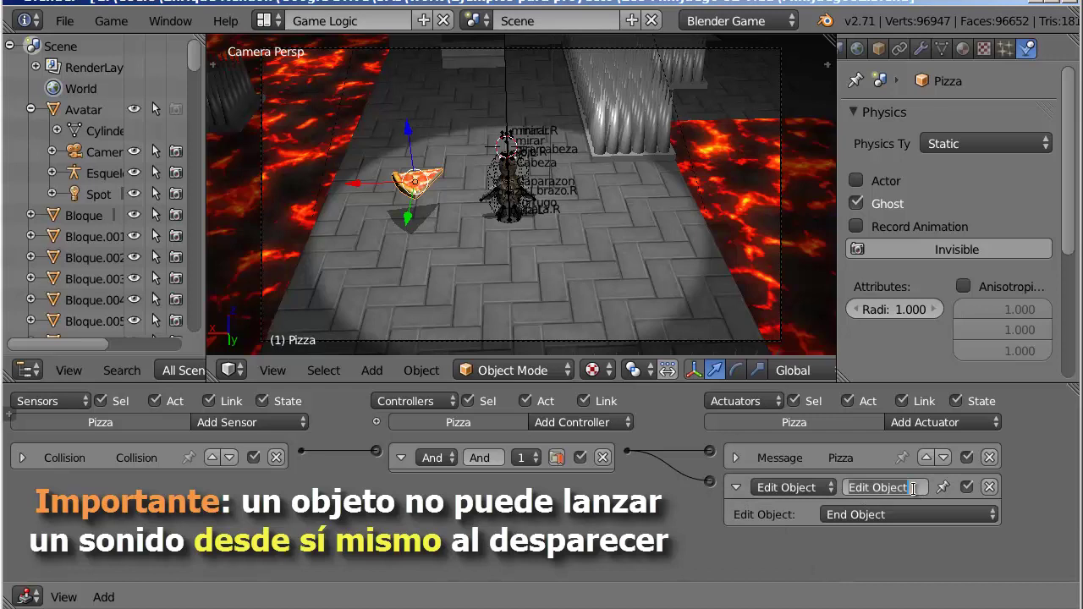
text(Adios)
key(Return)
click(736, 487)
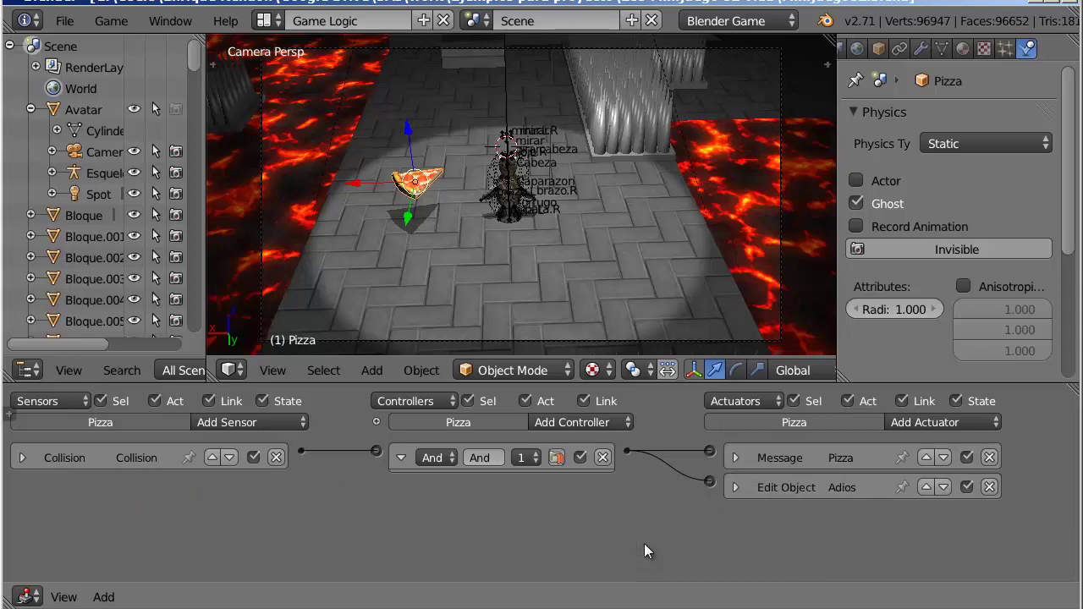
click(84, 111)
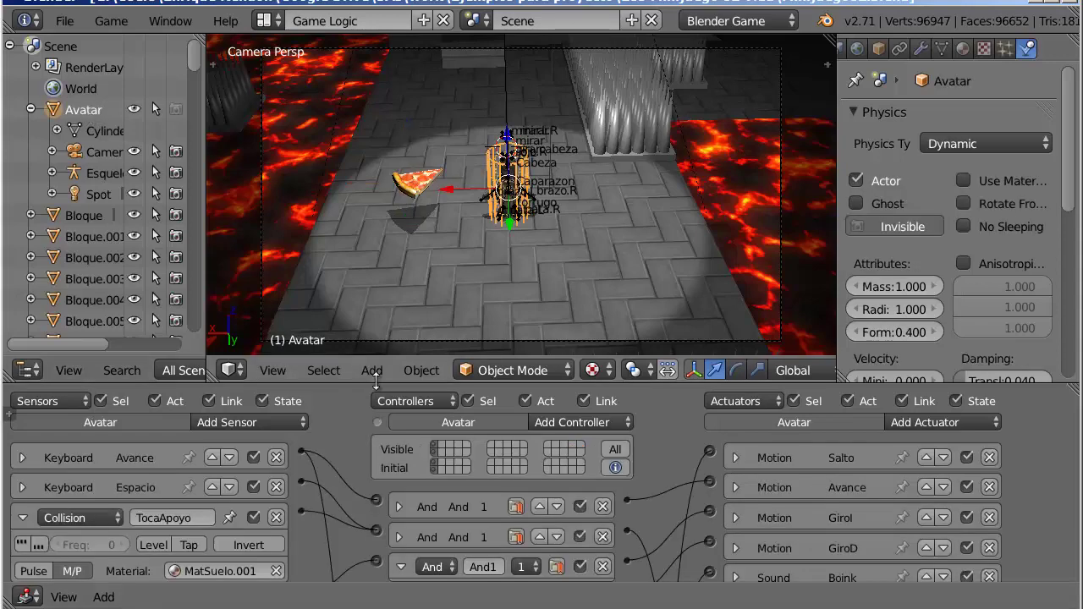
In the maximized logic editor, add Avatar Message sensor 'ComePizza' with subject 'pizza'
key(ctrl+Up)
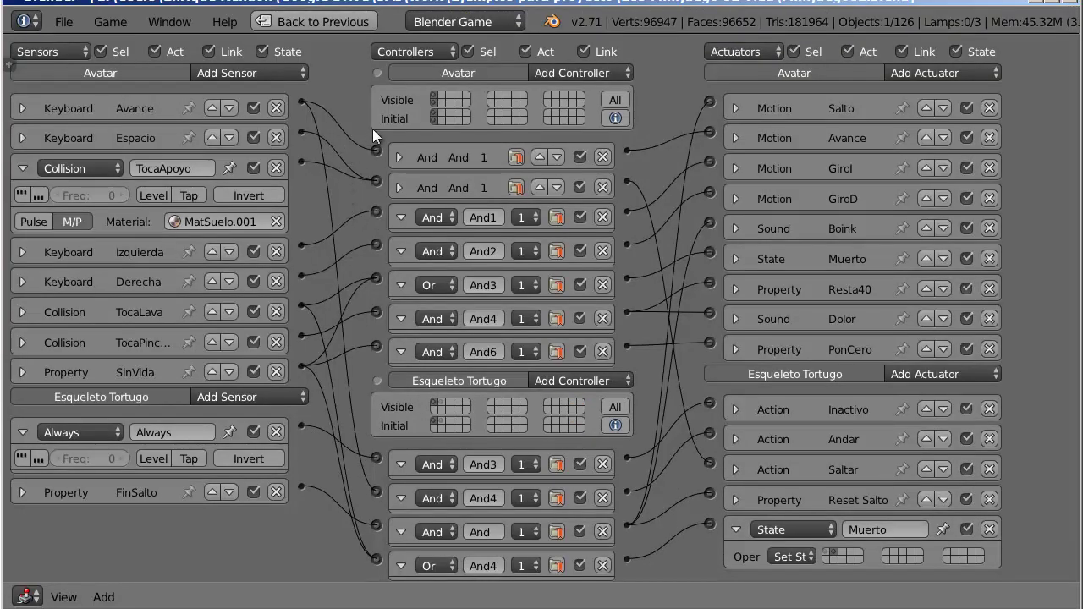
click(431, 102)
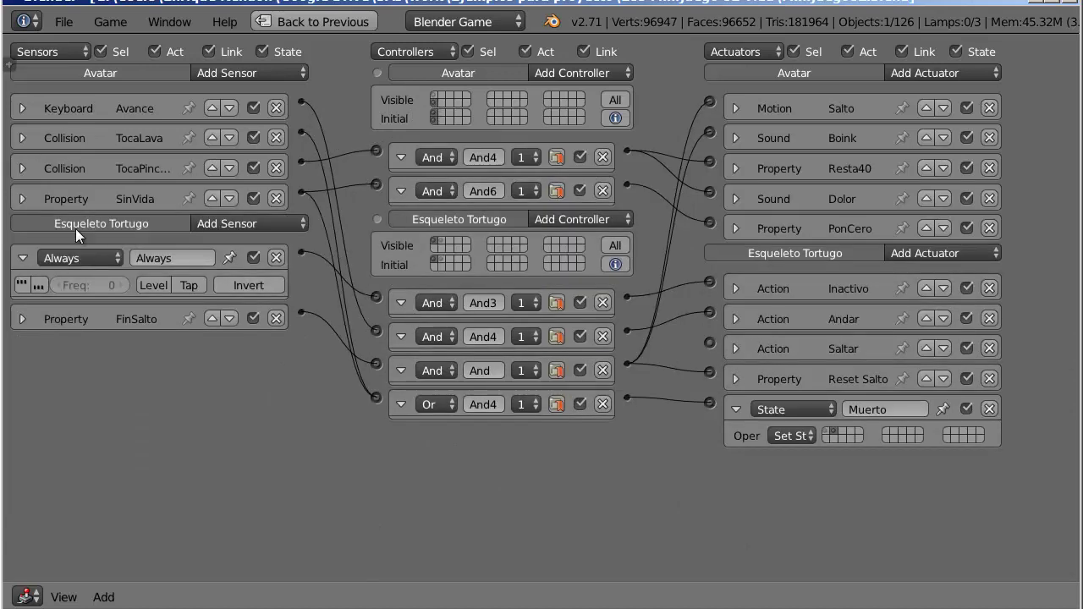
click(263, 69)
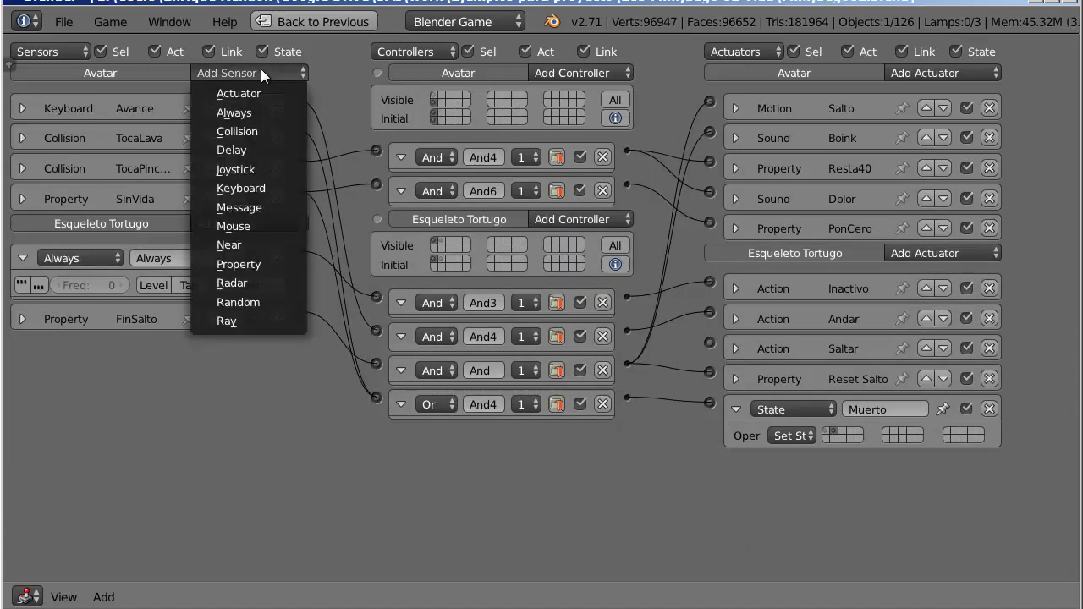
click(262, 207)
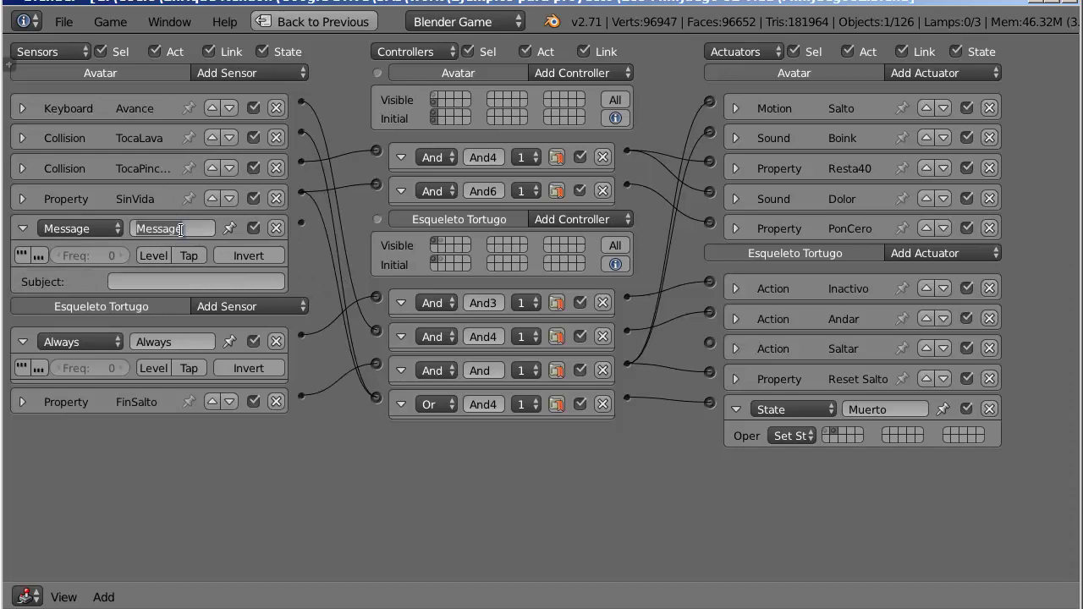
click(180, 228)
text(ComePi)
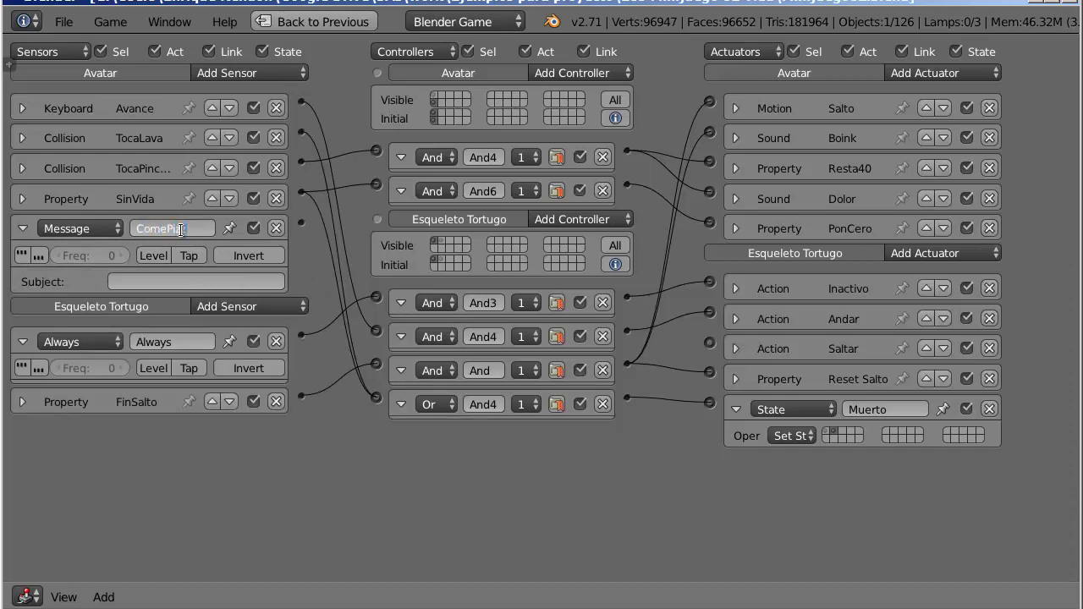
text(zza)
click(166, 281)
text(pizza)
key(Return)
click(22, 229)
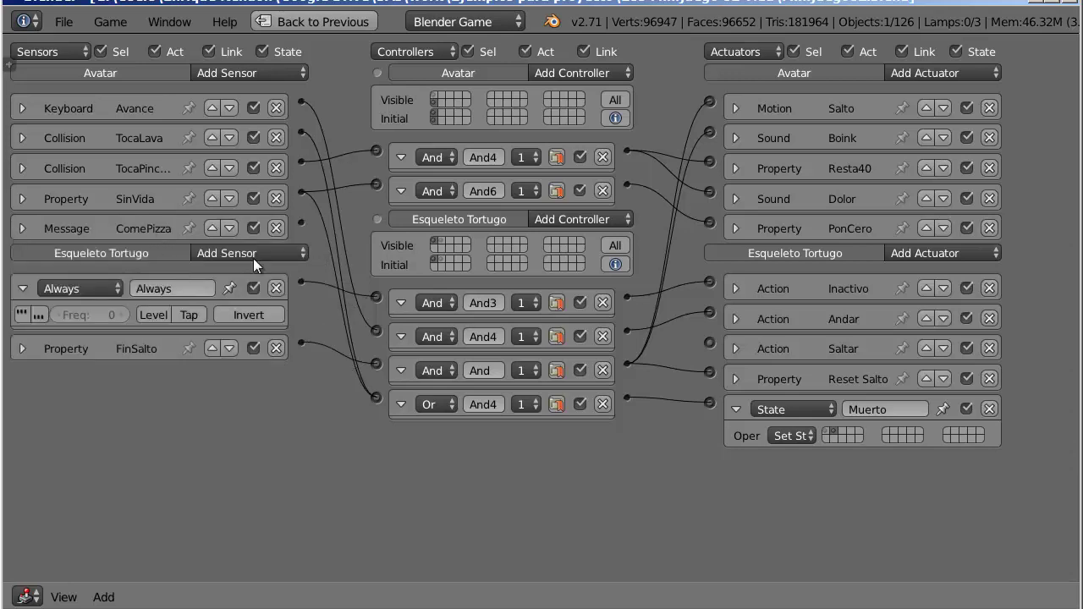
click(22, 229)
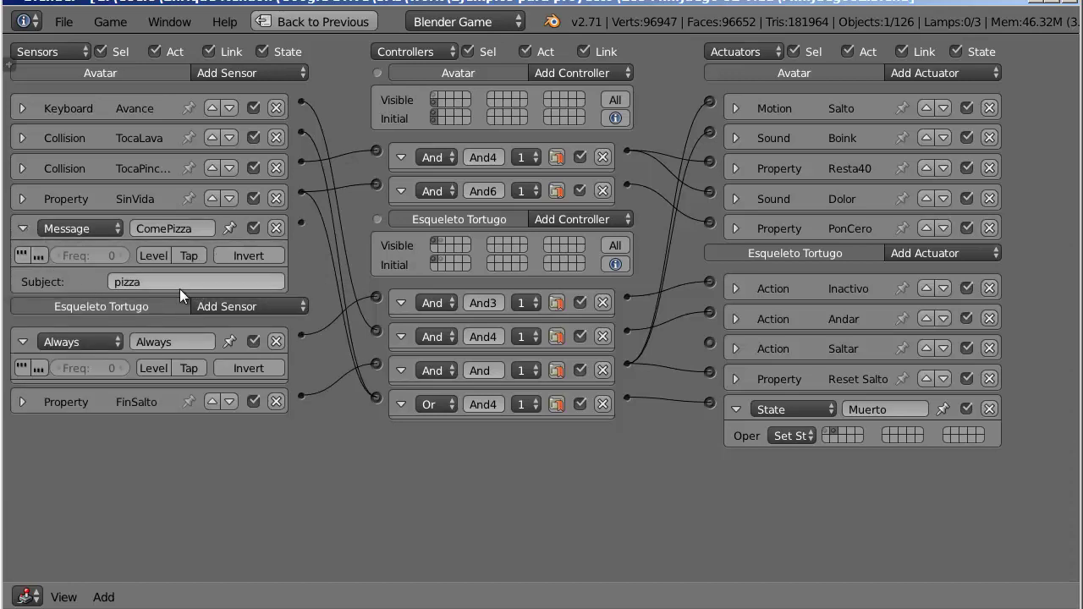
Add an And controller and a Property actuator named 'Suma40' to the Avatar
click(23, 228)
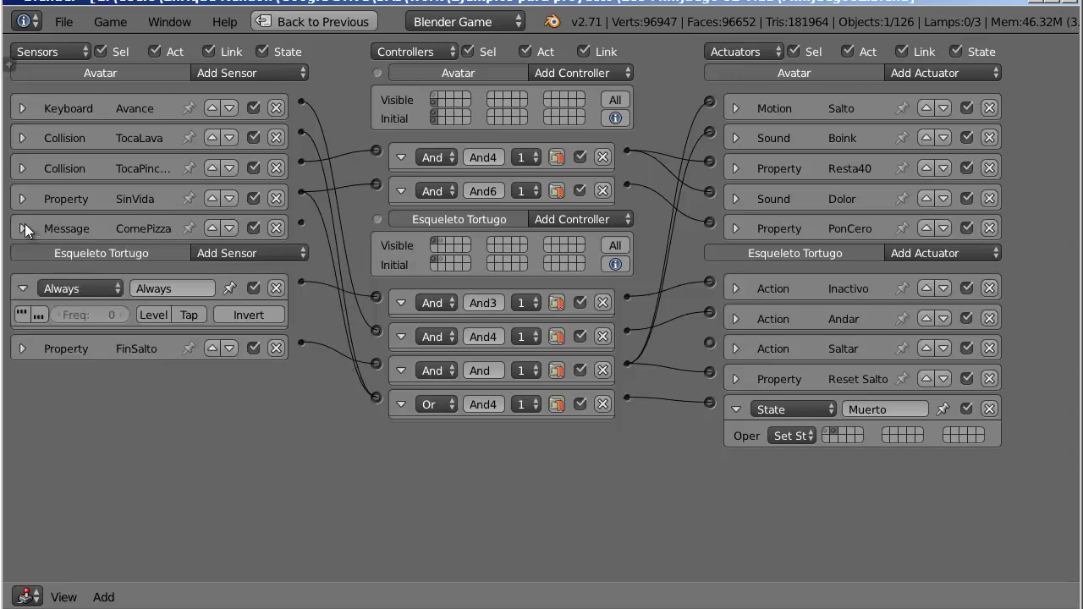
click(596, 72)
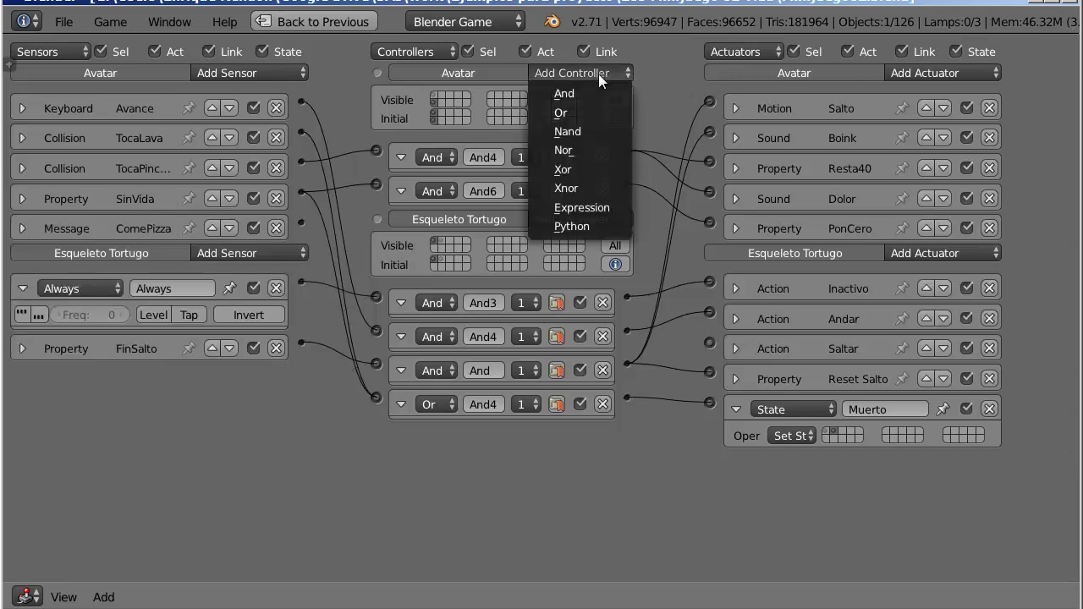
click(597, 88)
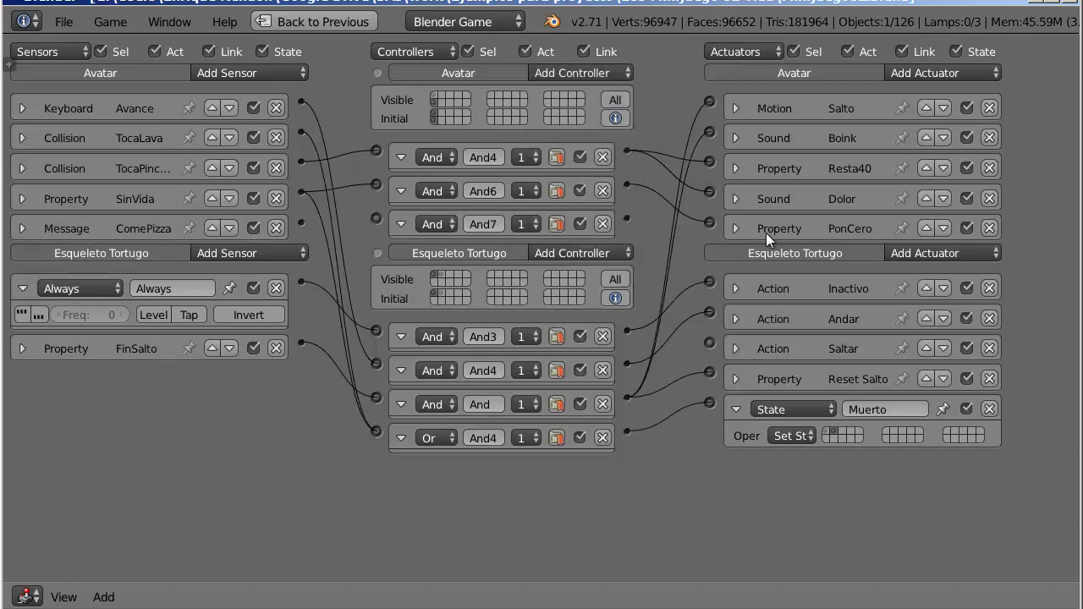
click(948, 74)
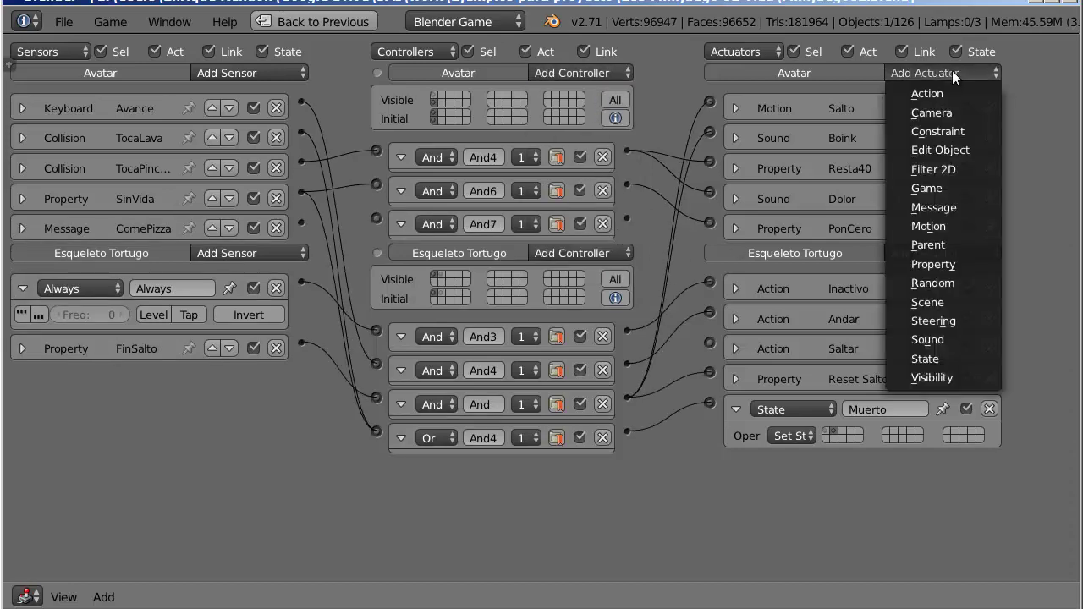
click(957, 269)
click(904, 258)
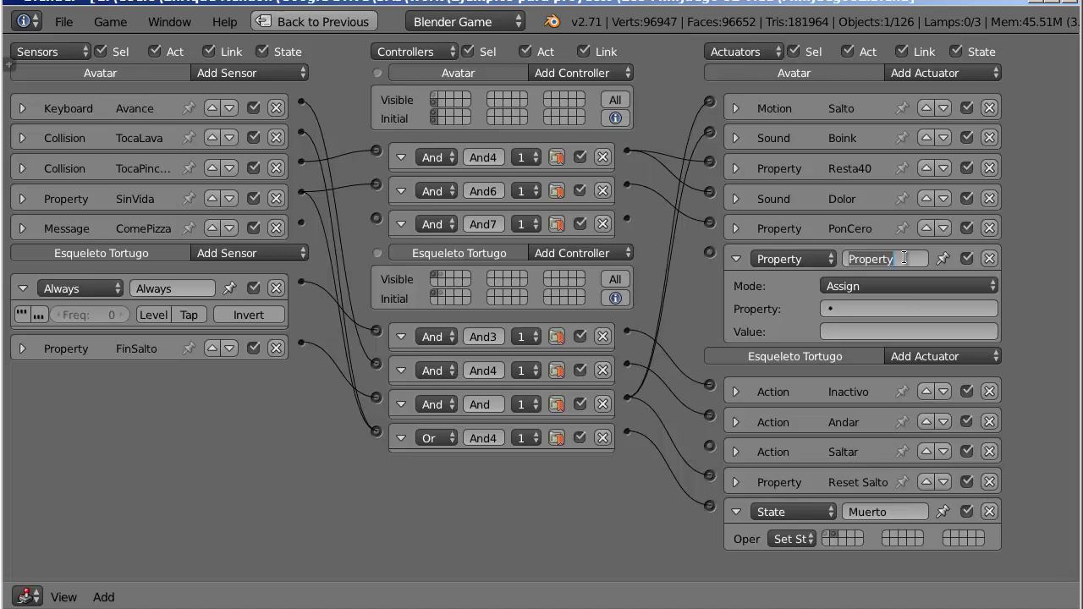
text(Suma4)
text(0)
key(Return)
Set Suma40 to Add 40 to Vida and link ComePizza → And7 → Suma40
click(936, 286)
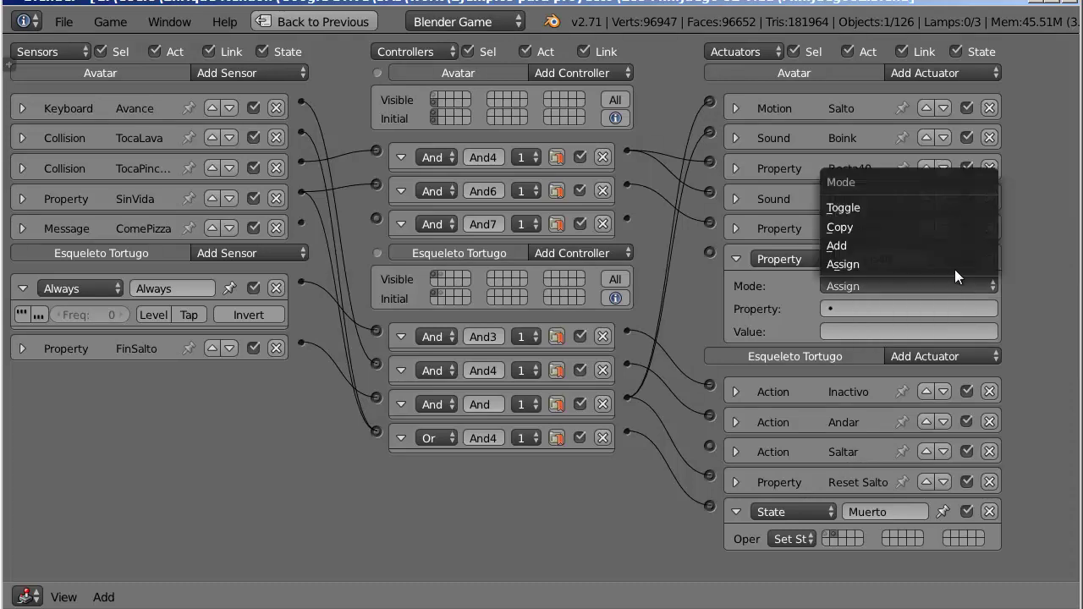
click(948, 251)
click(942, 309)
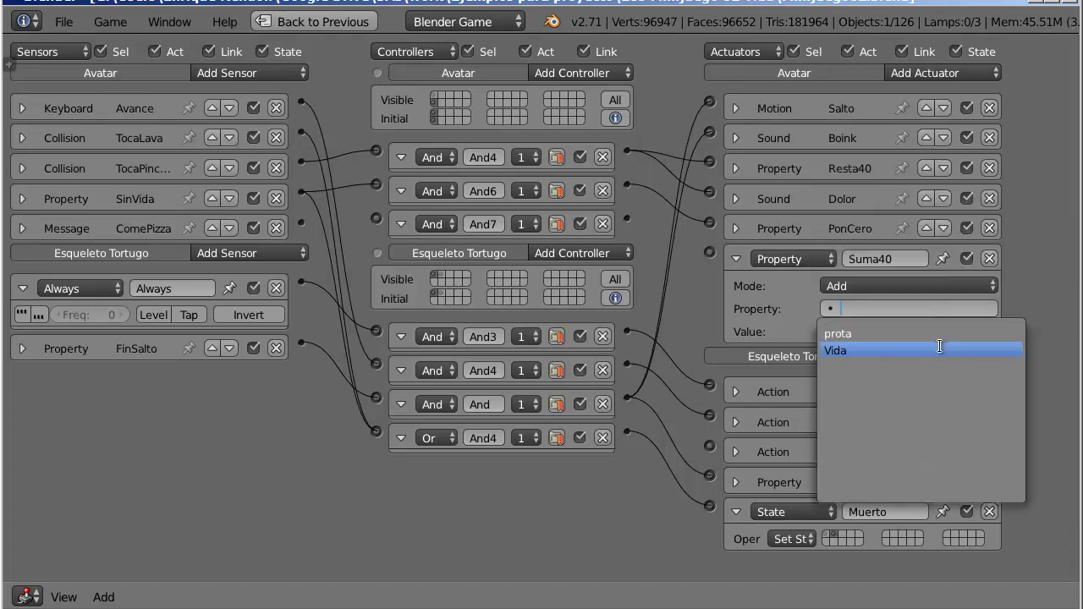
click(906, 347)
click(897, 334)
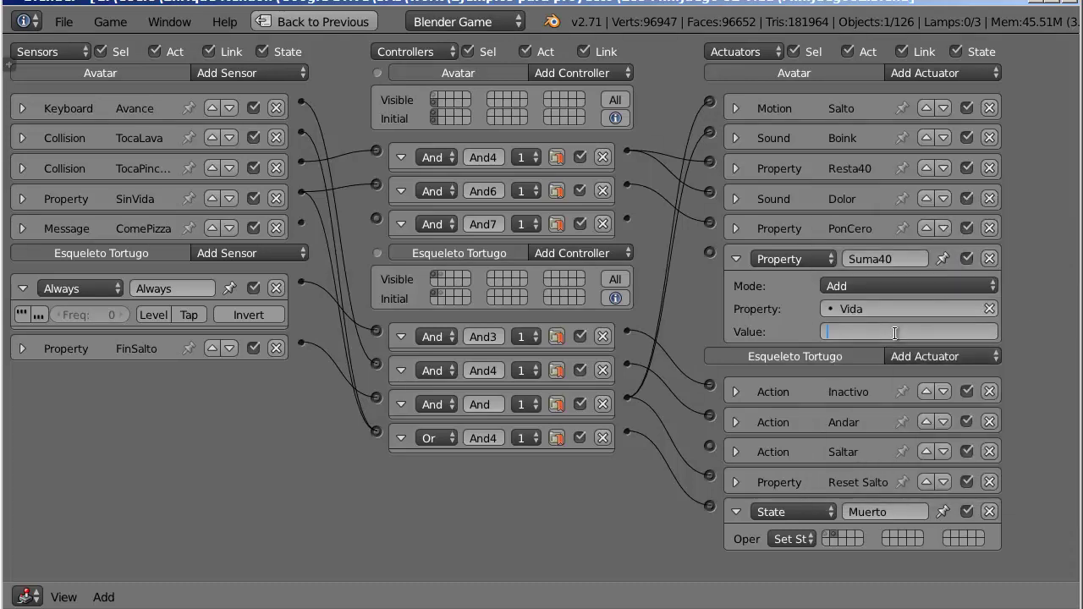
text(40)
key(Return)
click(737, 259)
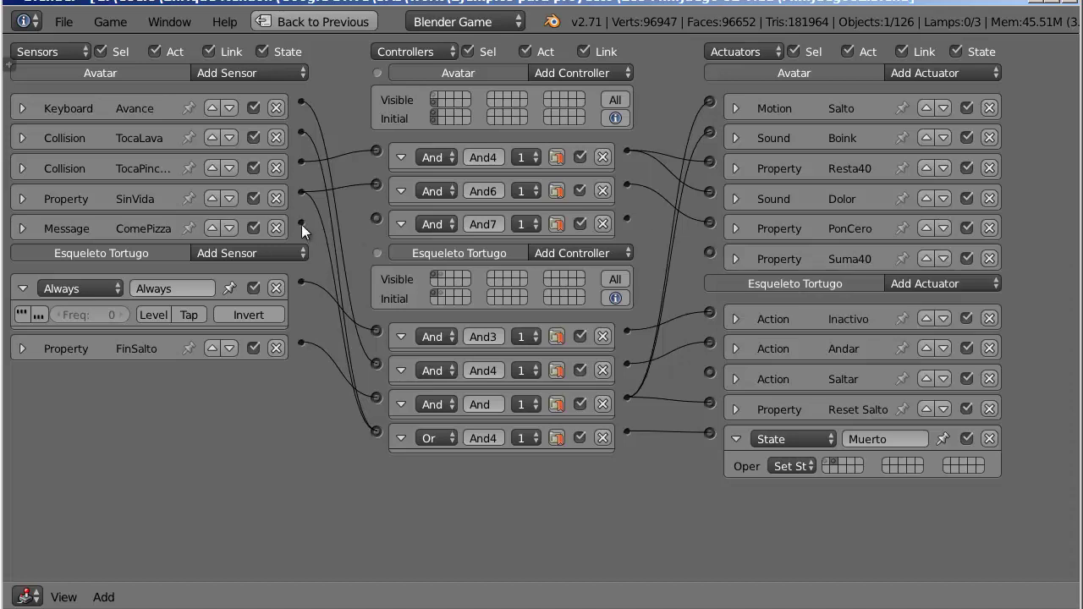
drag(342, 221, 378, 217)
drag(668, 237, 713, 252)
Add a Sound actuator named 'Comer' to the Avatar
click(965, 71)
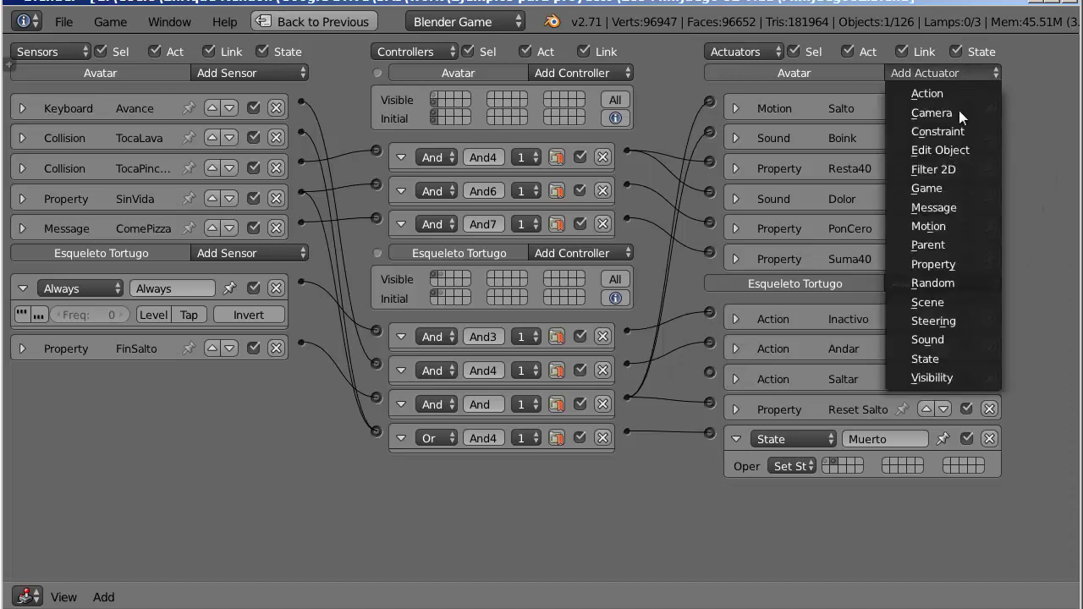
click(946, 339)
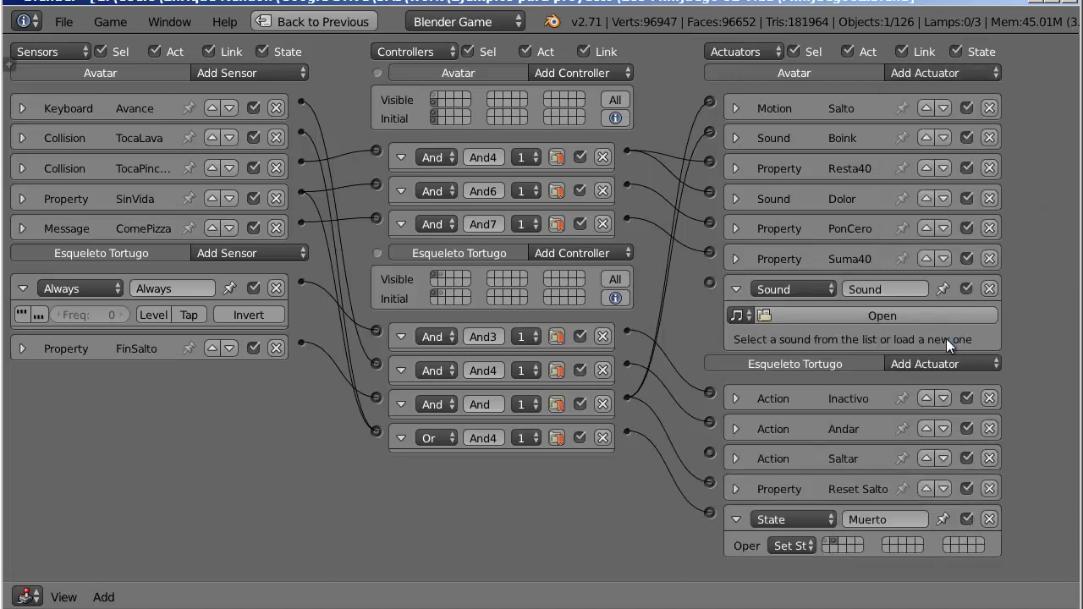
click(899, 286)
text(Co)
text(mer)
key(Return)
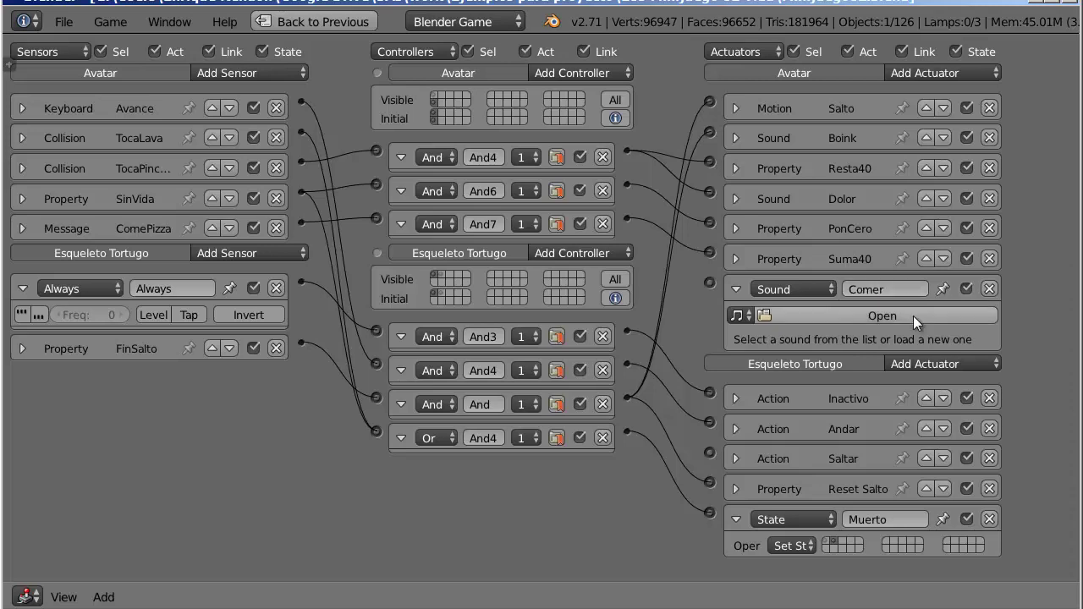
Load comer.wav into the Comer actuator and set its play mode to Play End
click(914, 316)
click(337, 165)
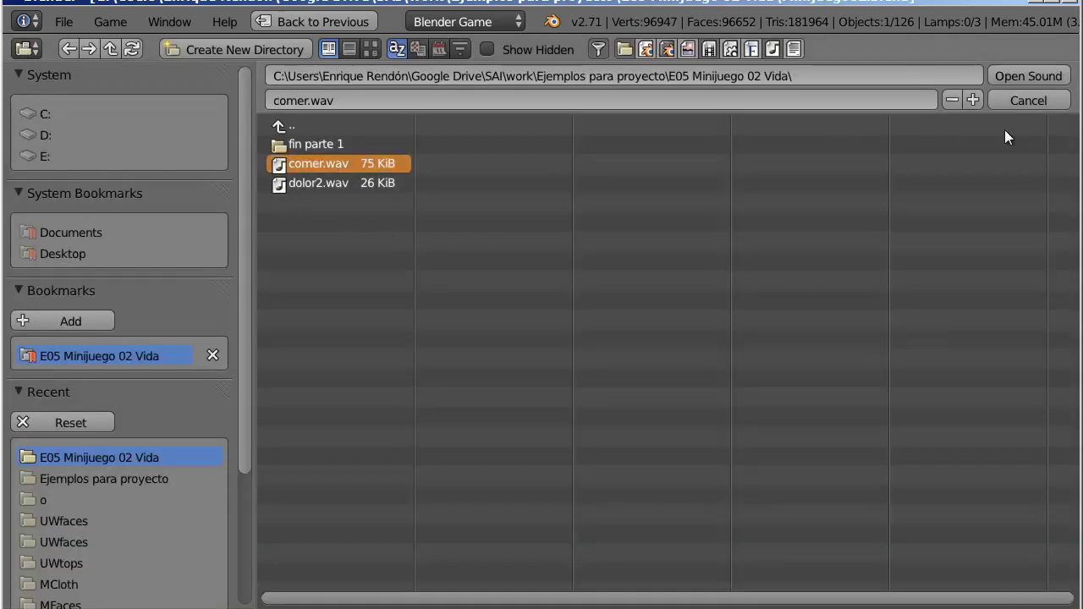
click(1009, 74)
click(920, 339)
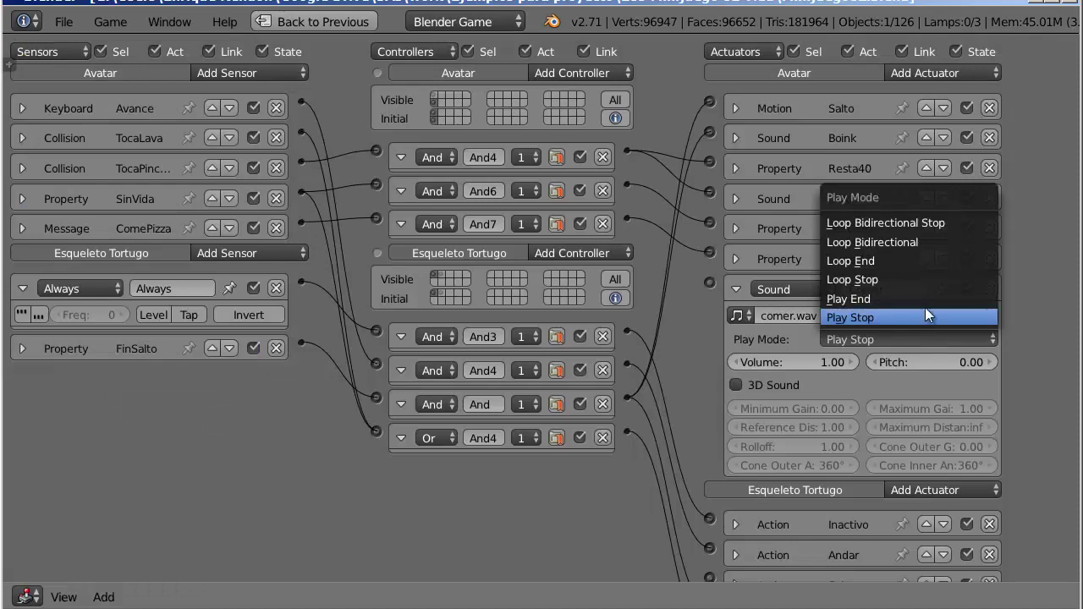
click(932, 299)
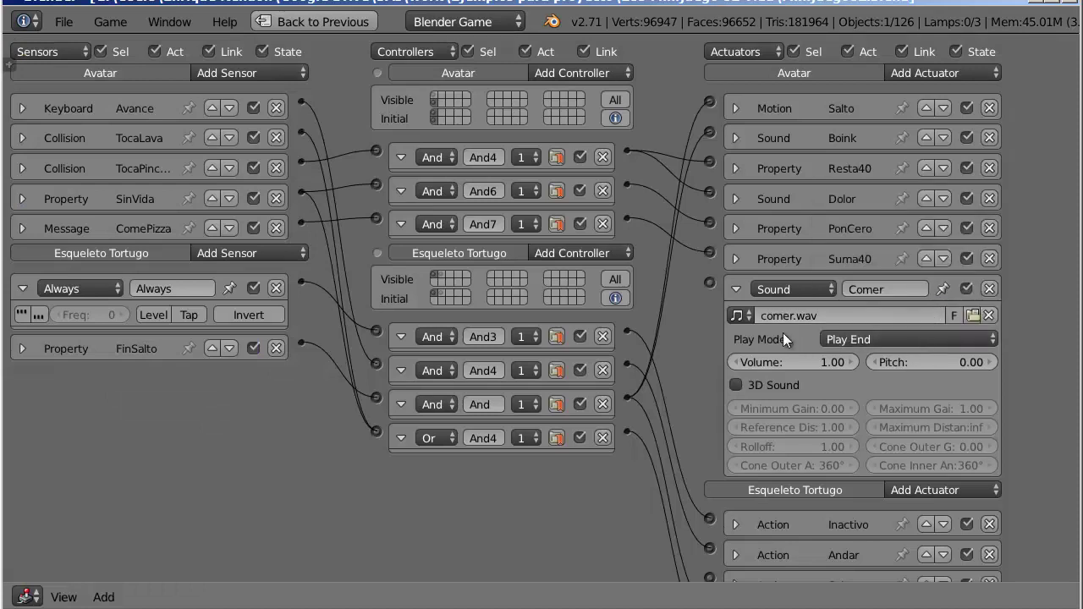
click(736, 288)
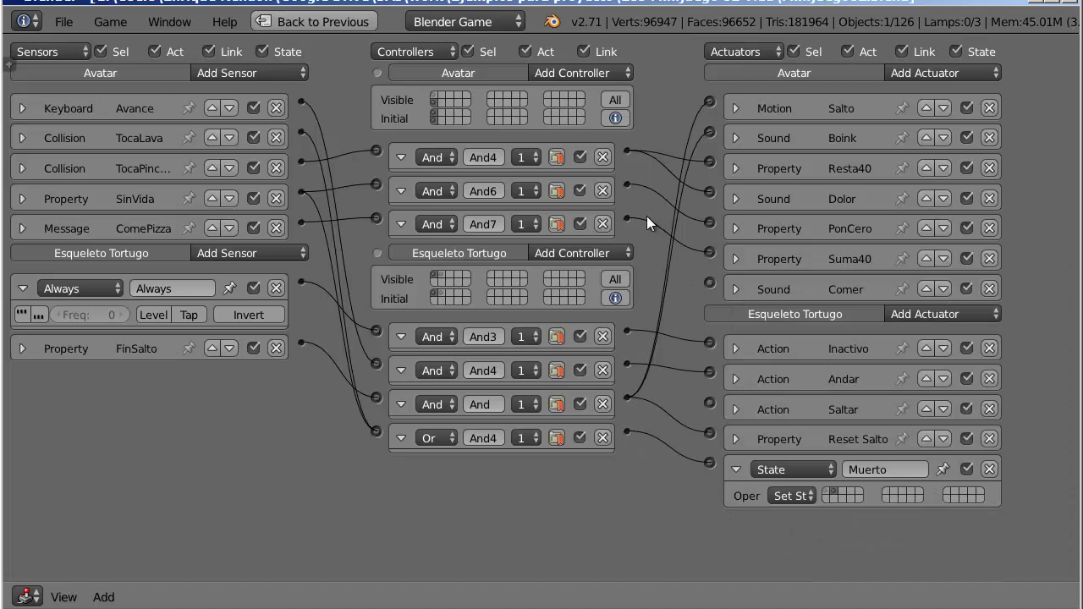
Save the project, wire And7 to the Comer sound actuator, and restore the full layout
click(59, 22)
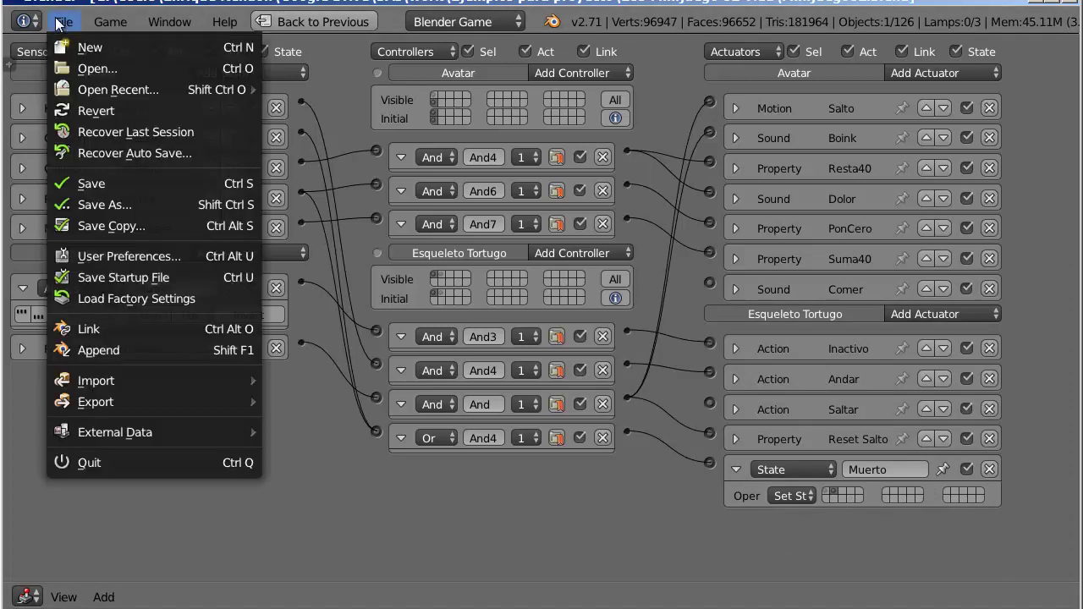
click(90, 182)
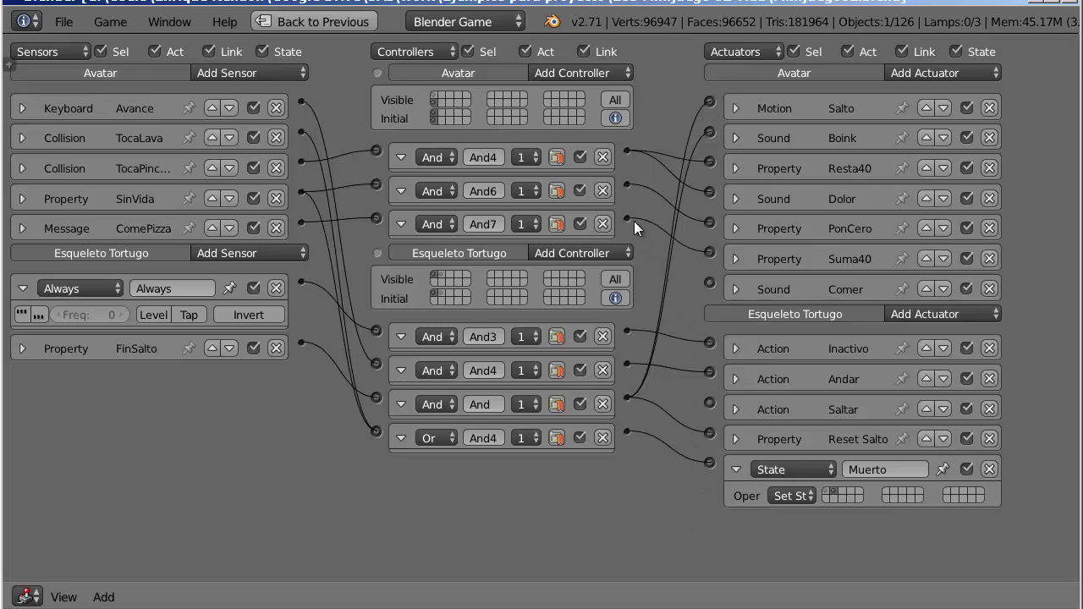
drag(694, 274, 710, 283)
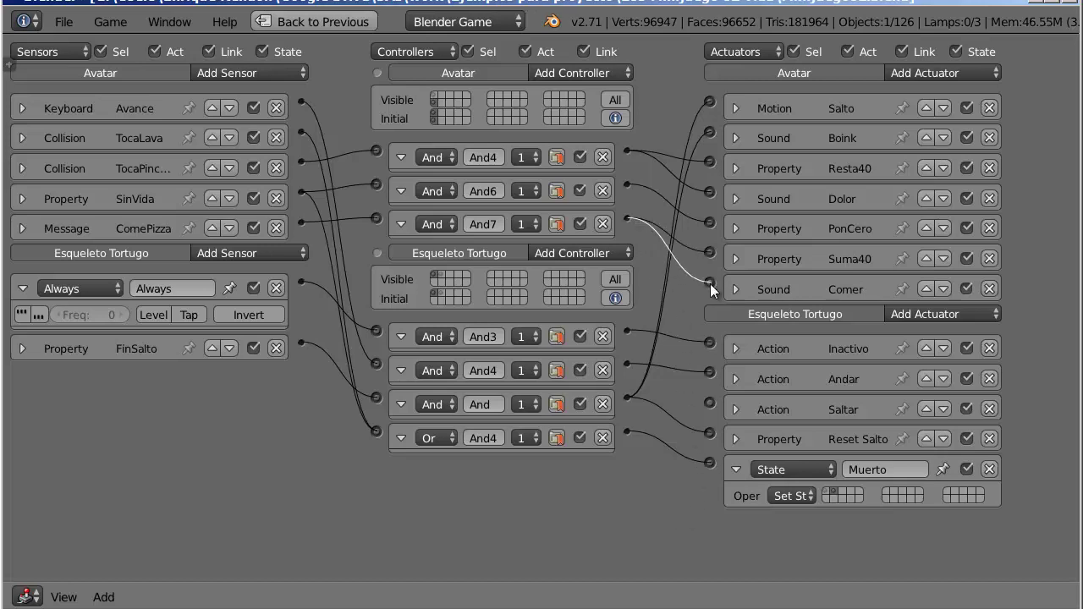
key(ctrl+Up)
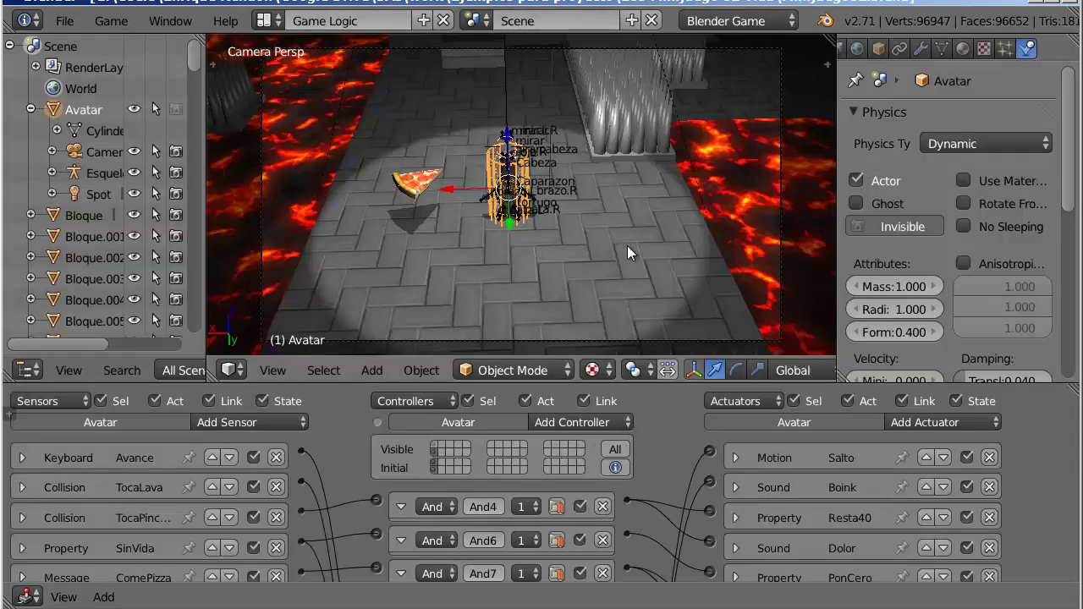
Run the game and steer the avatar onto the pizza to check Vida rises to 140
key(p)
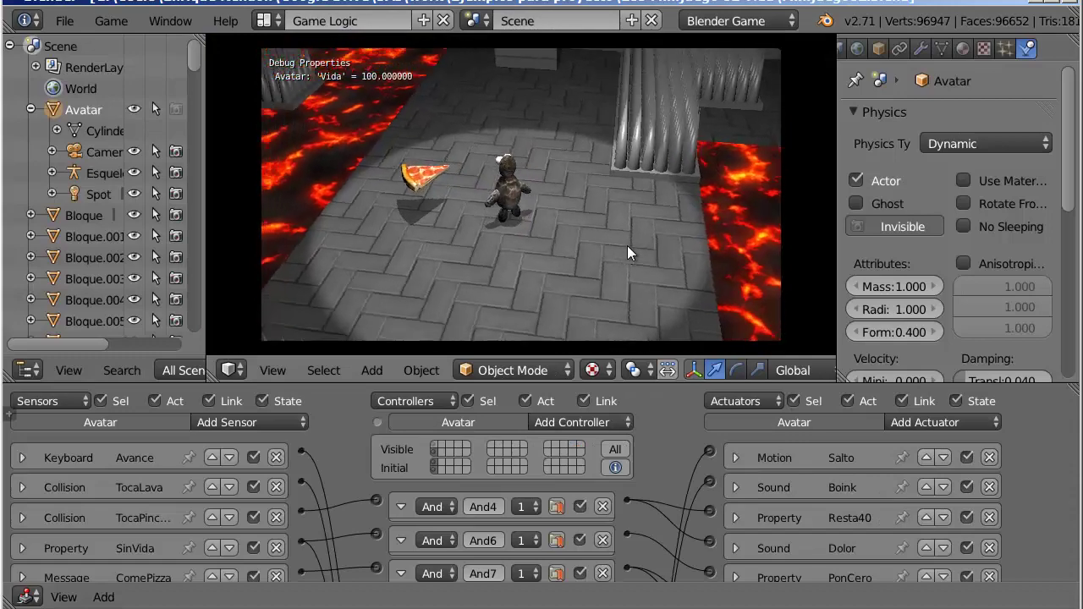
key(Up)
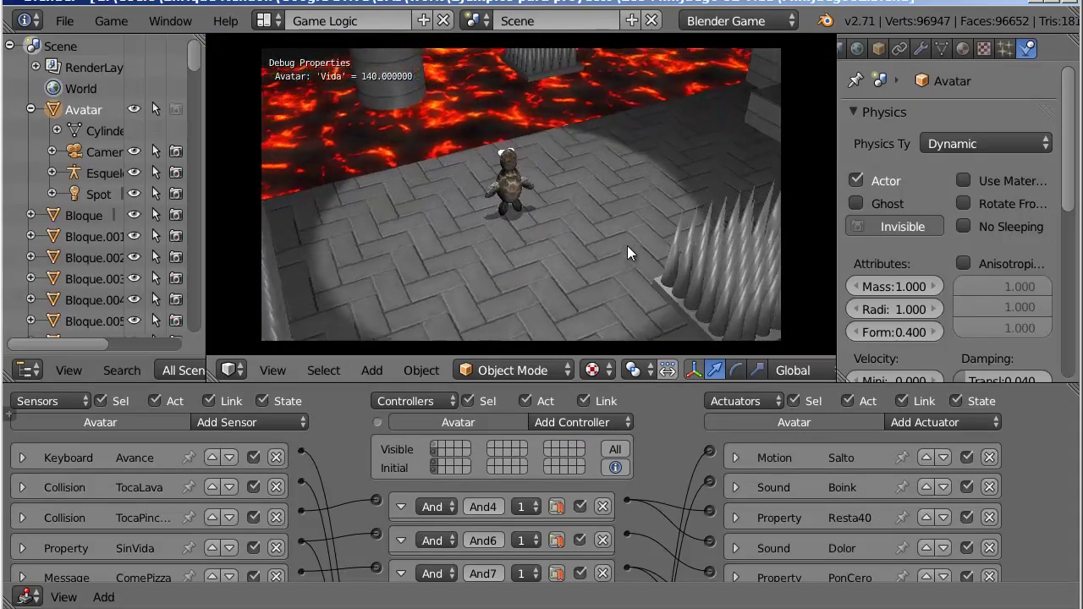
key(Right)
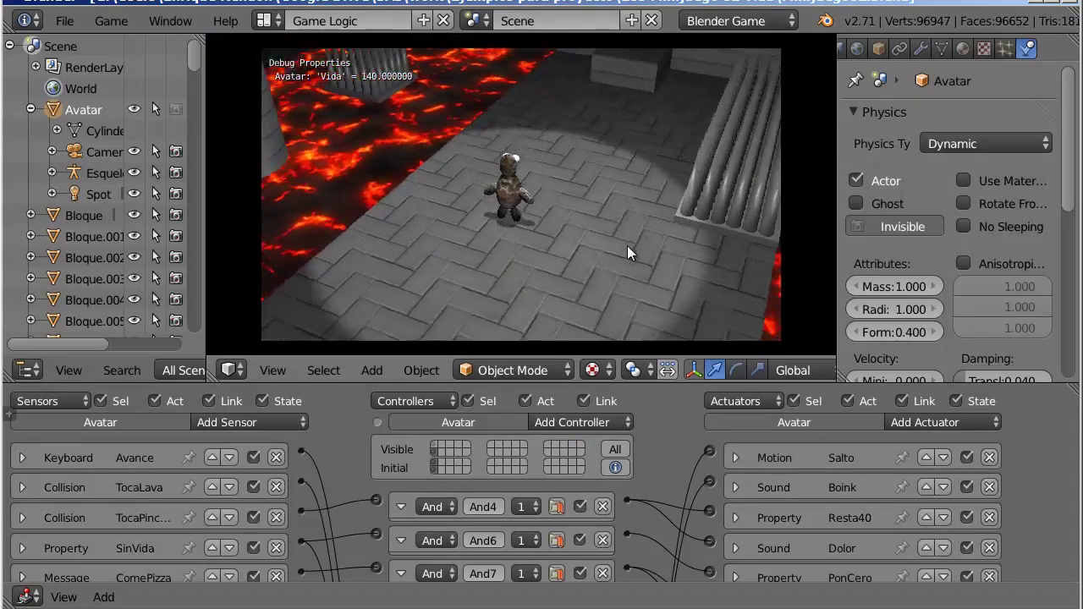
key(Right)
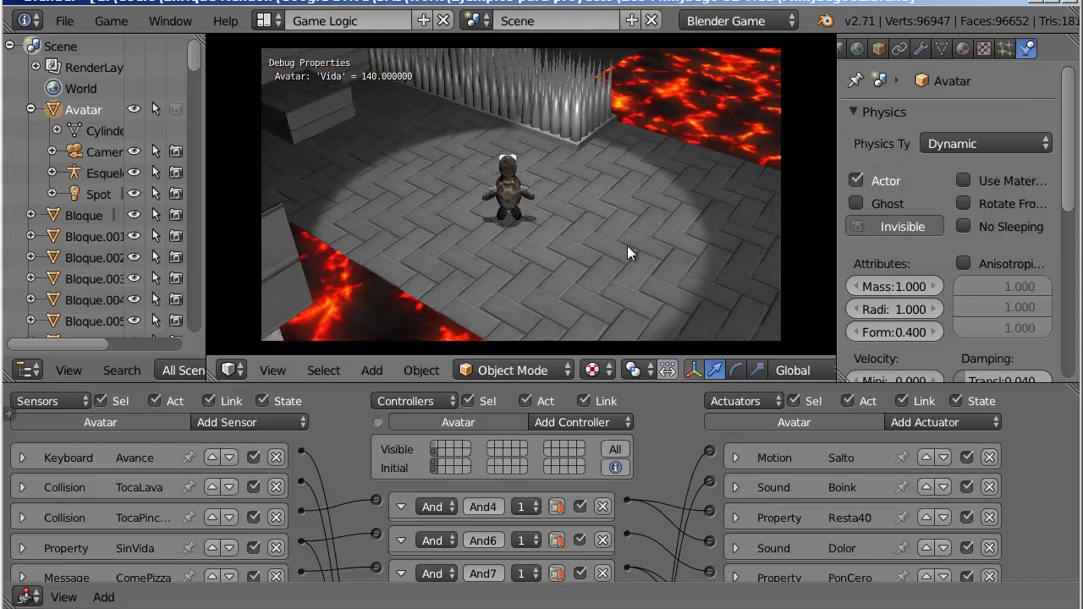
key(Escape)
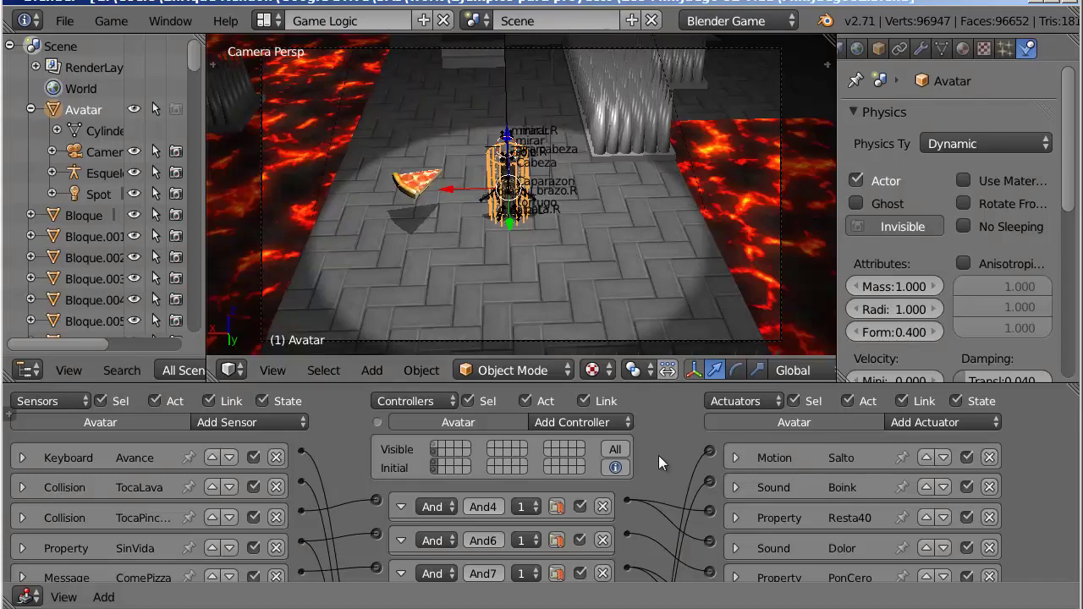
key(shift+space)
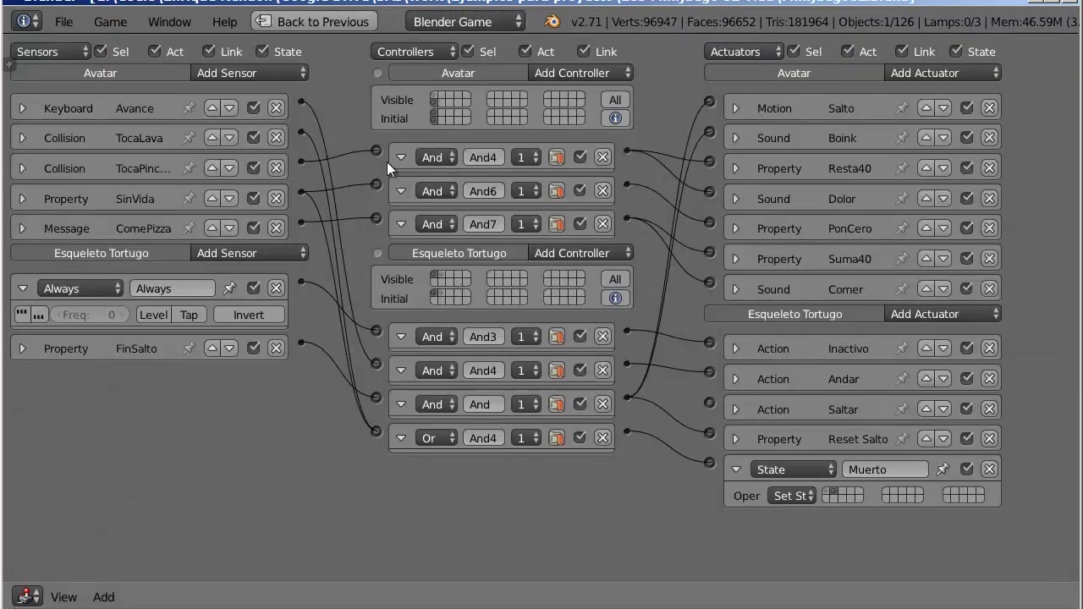
Relink the pizza collision sensor to And4 and add a Property sensor named CompruebaVida
drag(387, 162, 374, 147)
click(276, 70)
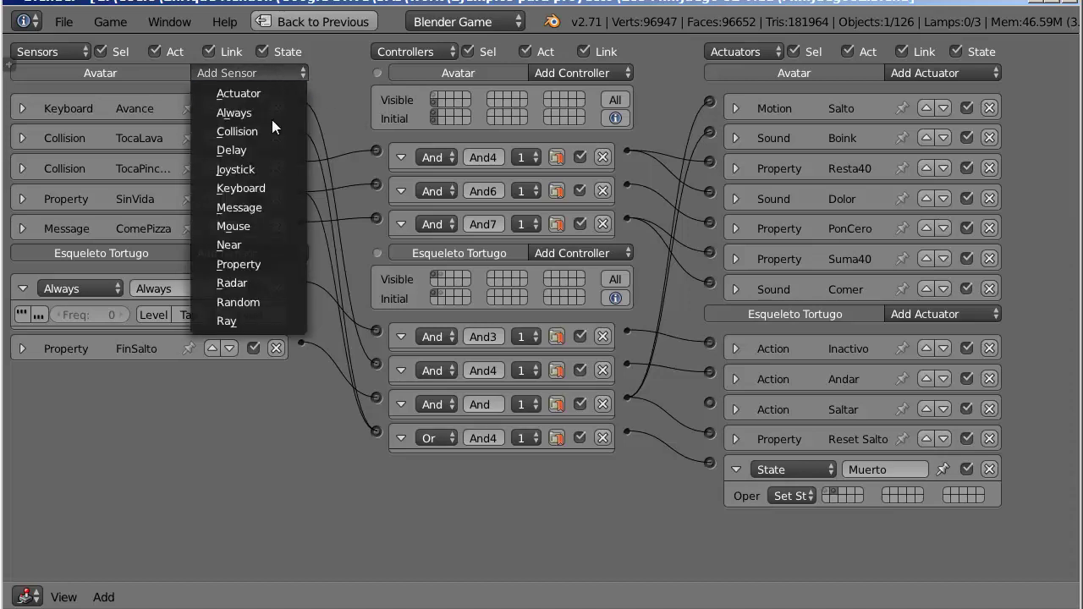
click(210, 263)
click(193, 259)
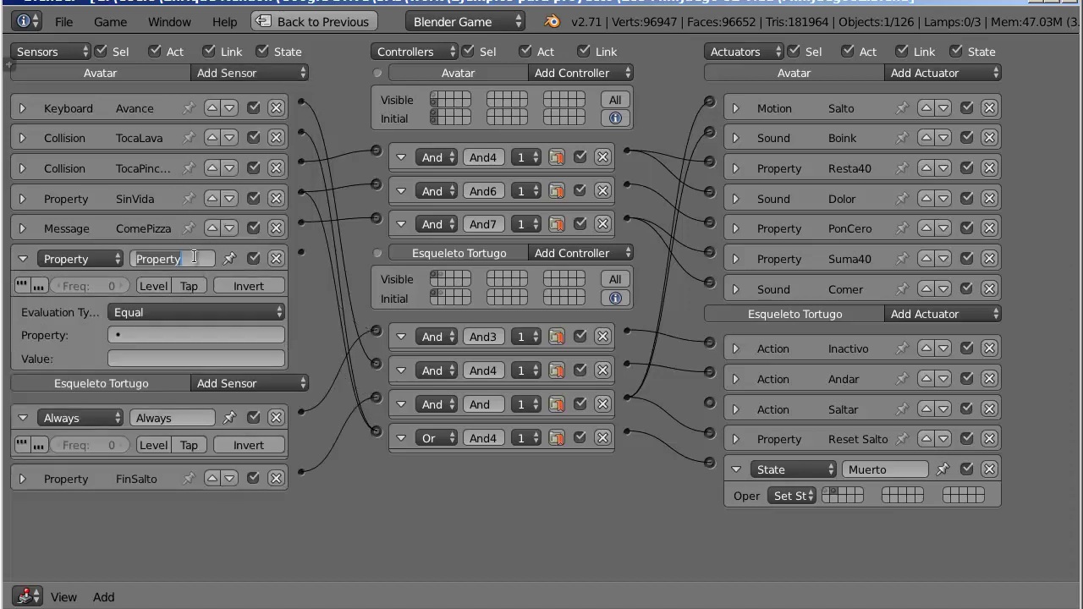
text(Compr)
text(uebaVida)
key(Return)
Set CompruebaVida to Changed evaluation on the Vida property and collapse it
click(234, 311)
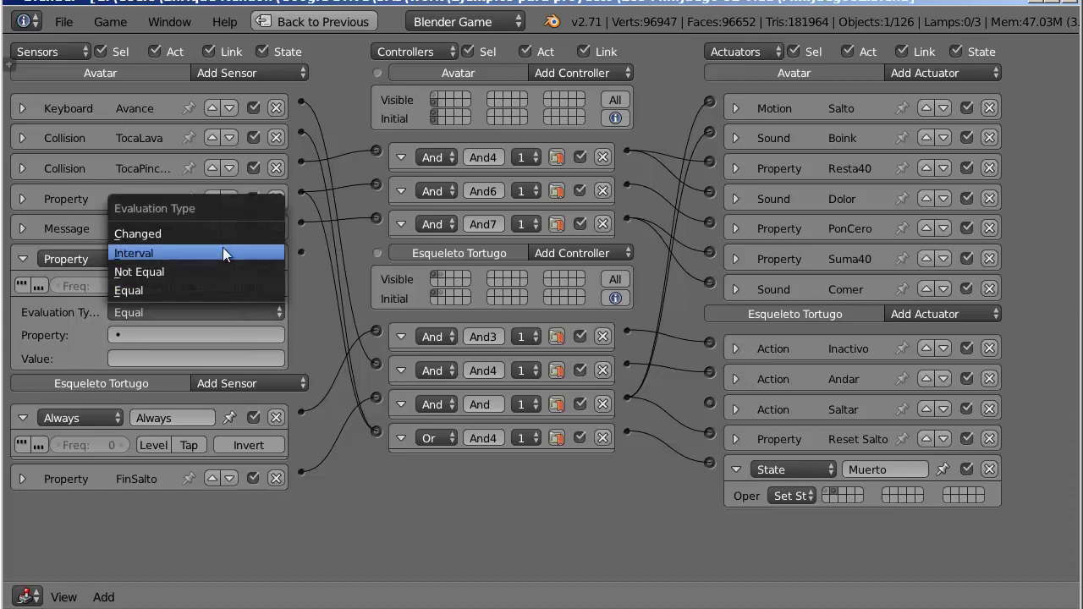
click(219, 235)
click(206, 335)
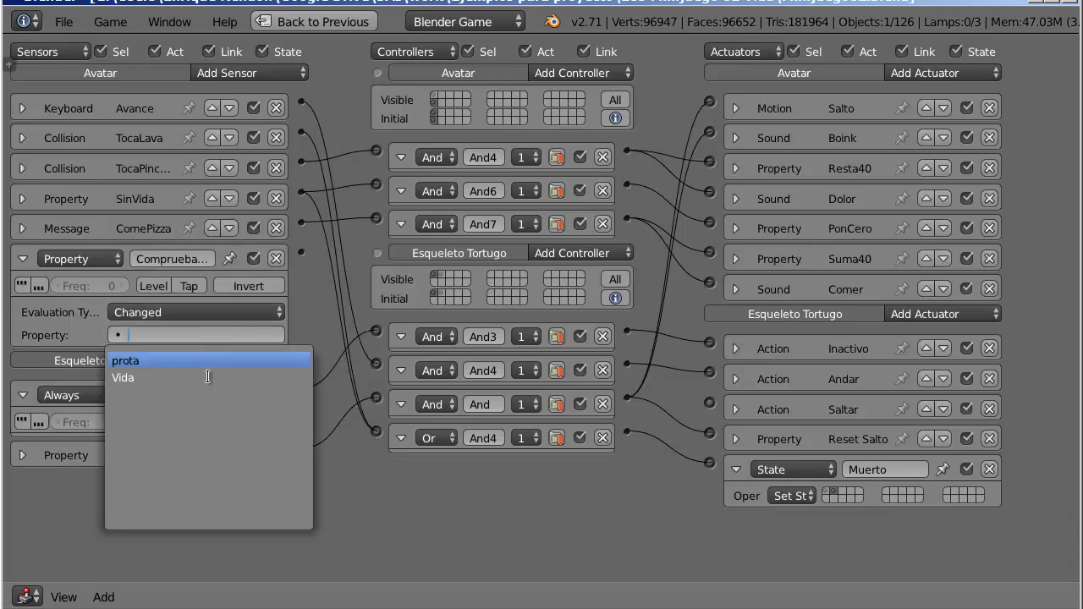
click(207, 376)
click(22, 259)
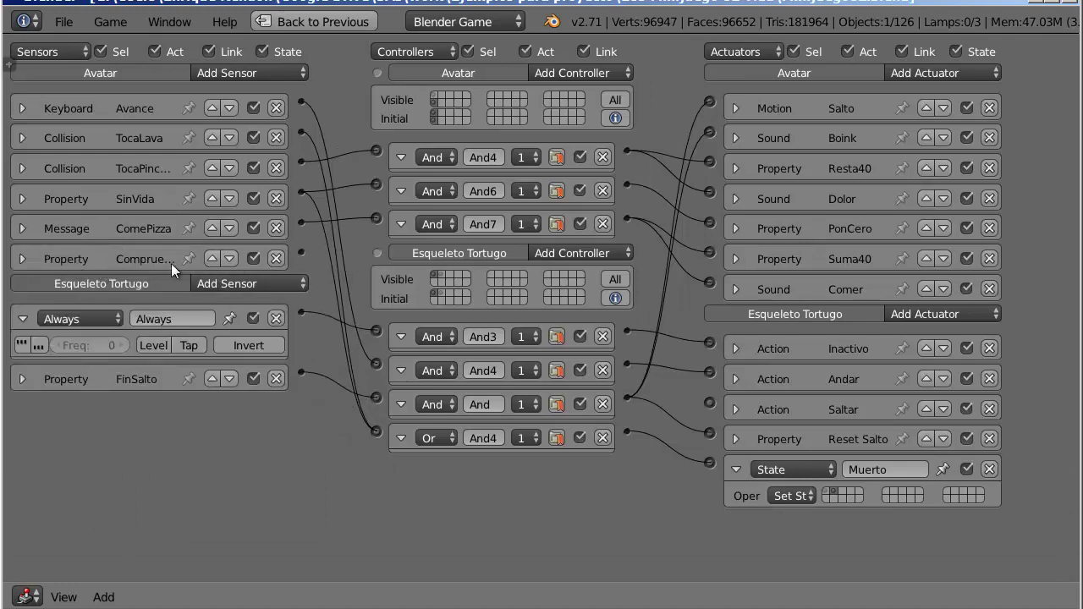
click(24, 258)
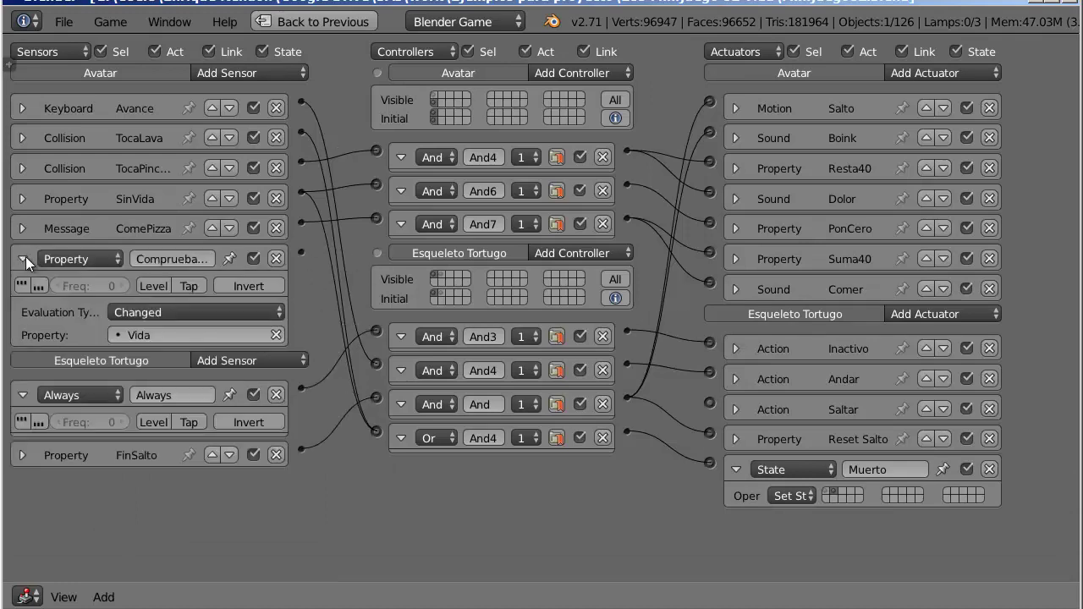
click(24, 258)
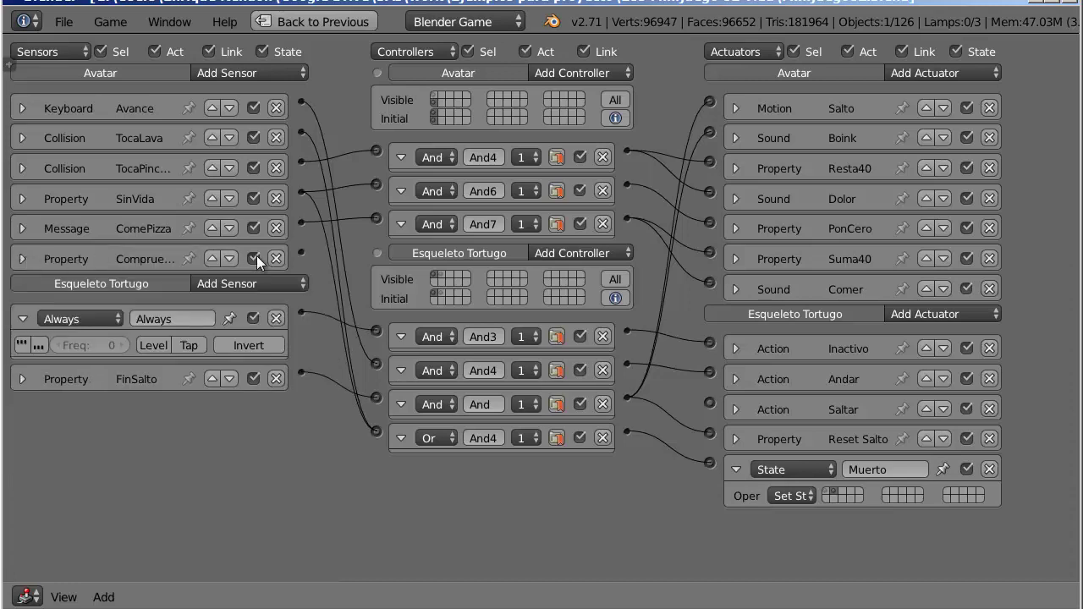
Add controller And8 as an Expression controller with the condition Vida>100
click(600, 72)
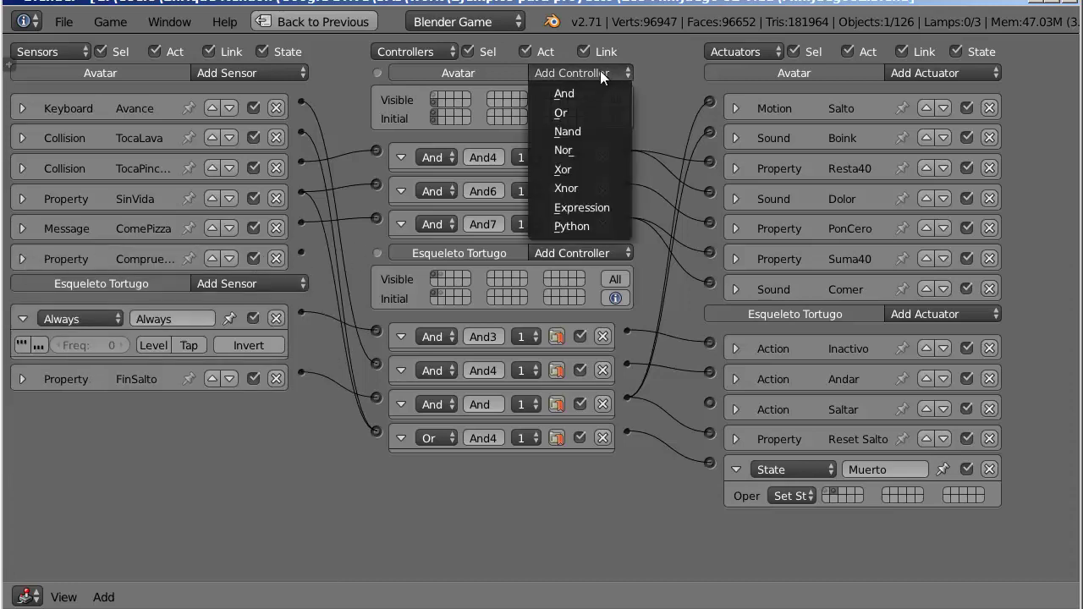
click(604, 88)
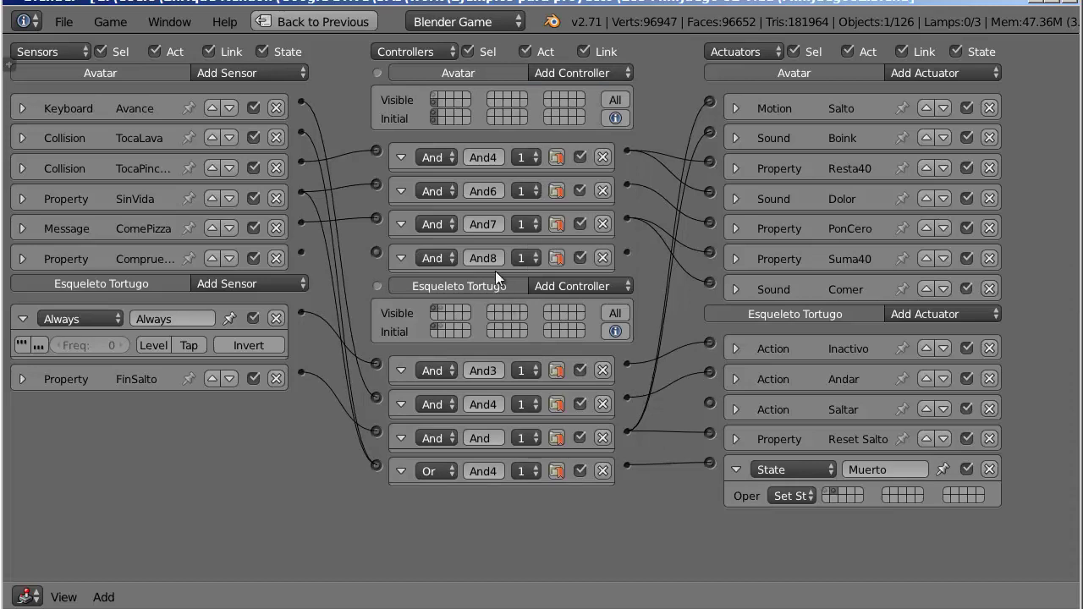
click(454, 255)
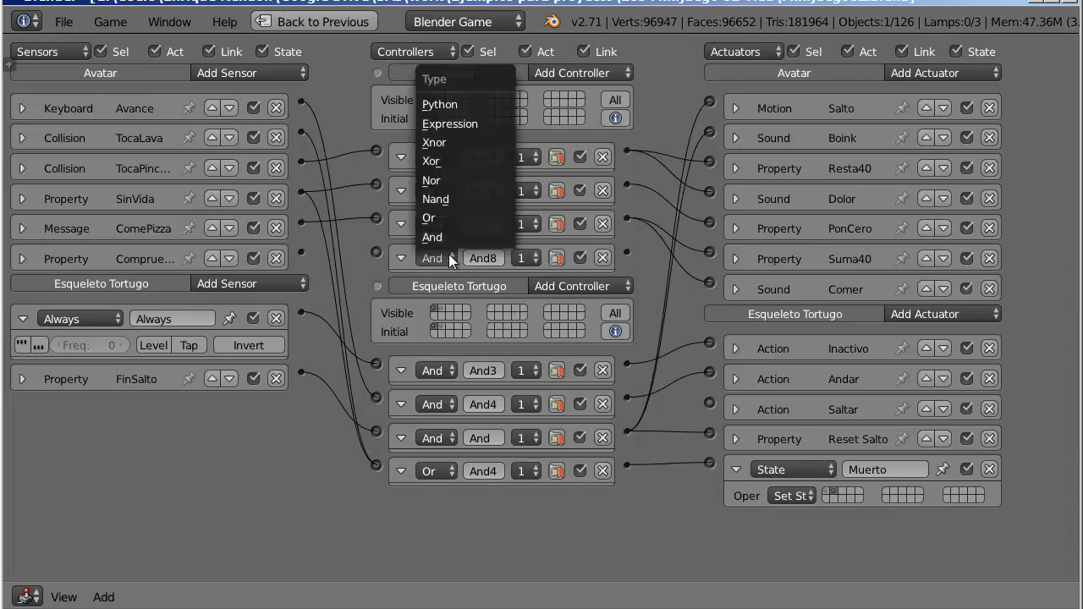
click(460, 121)
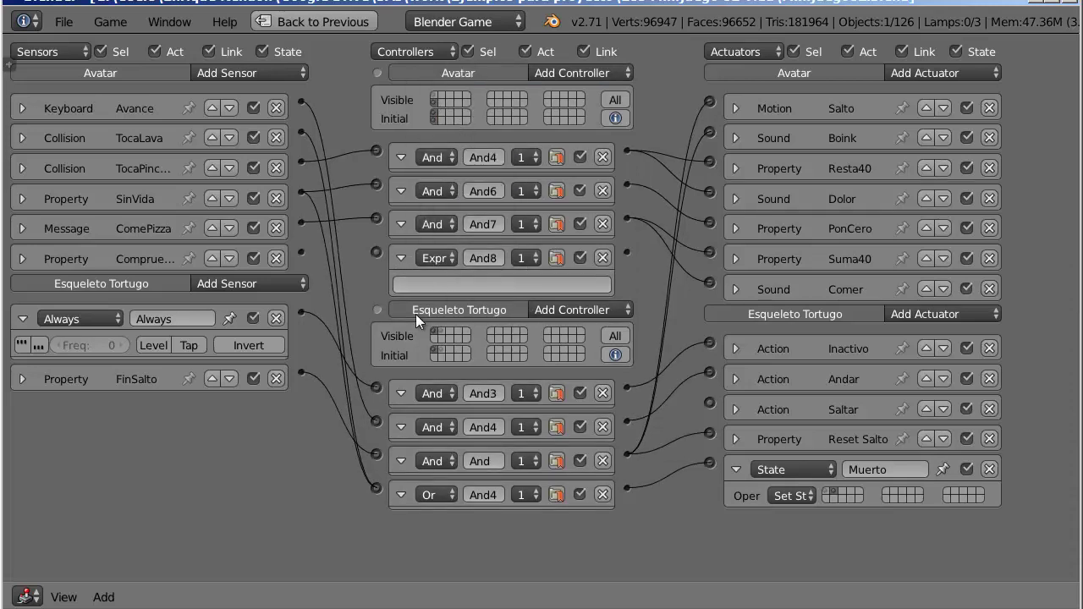
click(526, 281)
text(Vi)
text(da>10)
text(0)
key(Return)
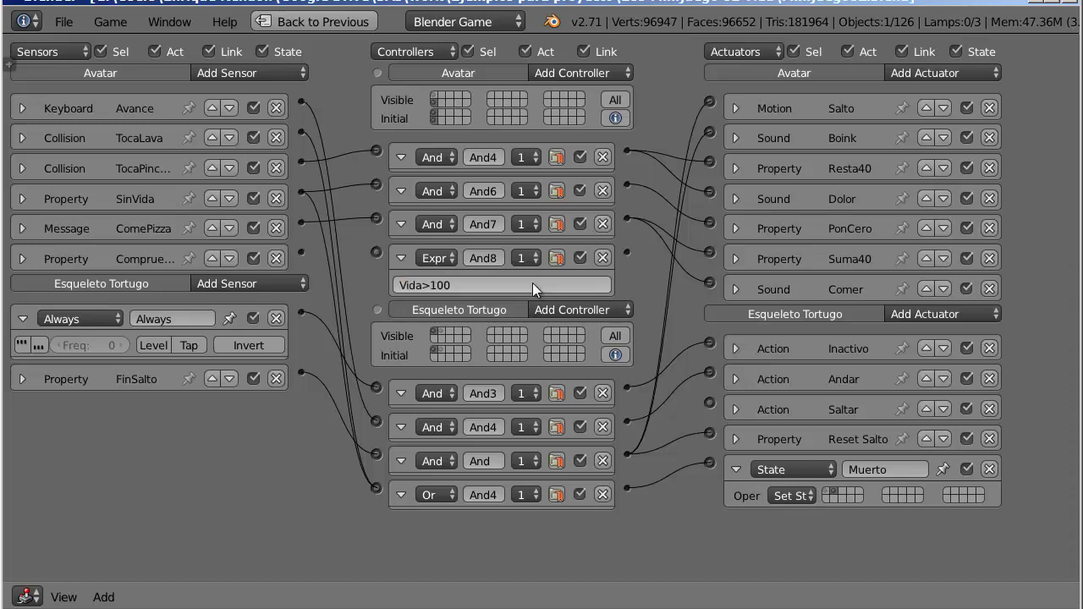
Add a Property actuator named Pon100 to the Avatar
click(972, 73)
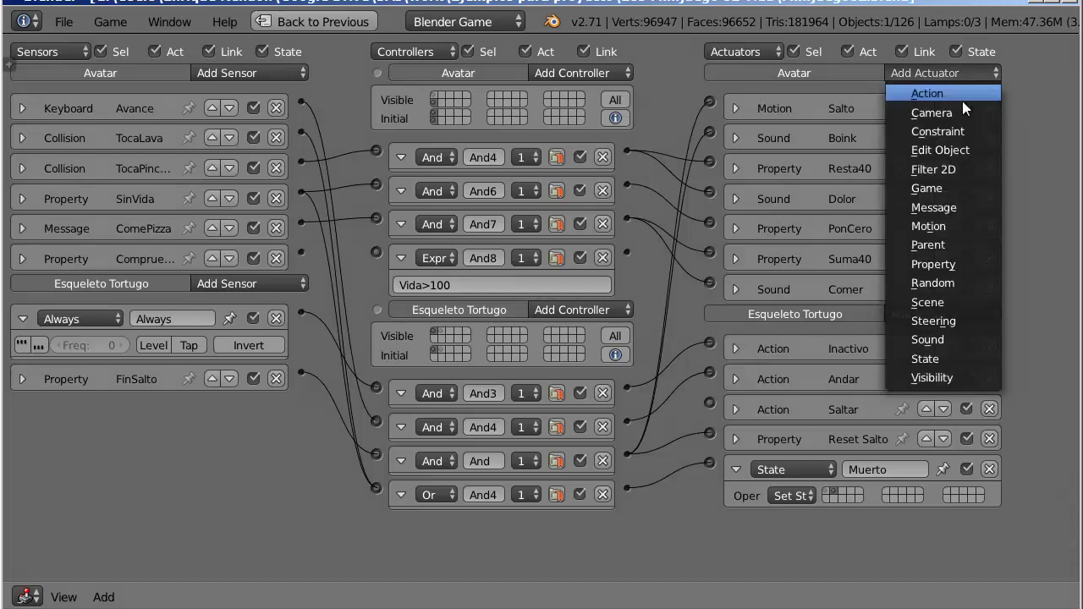
click(958, 265)
click(910, 318)
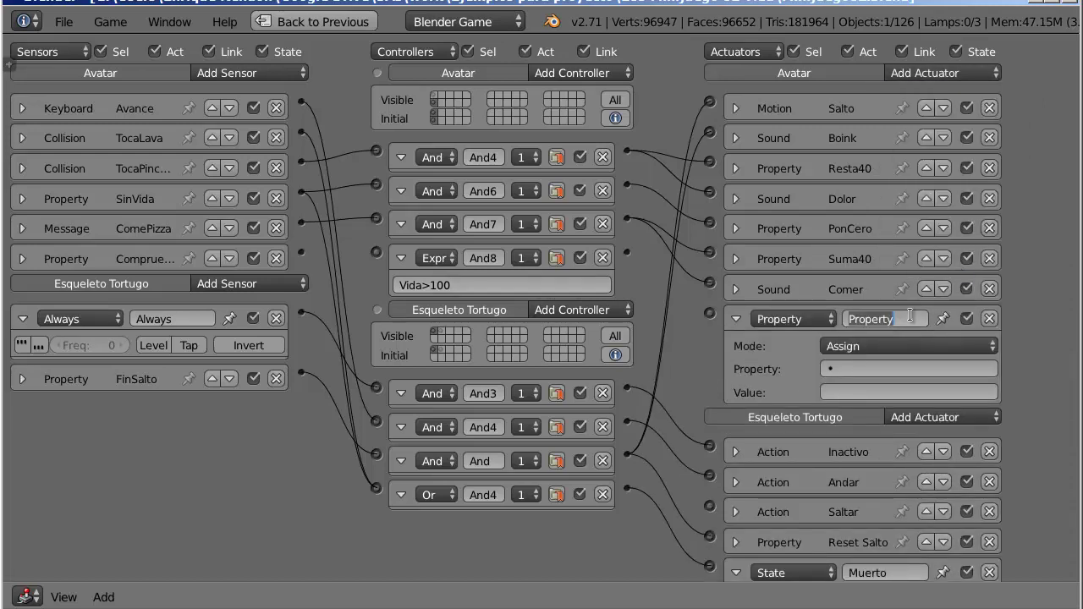
text(Pon100)
key(Return)
Make Pon100 assign 100 to Vida and wire CompruebaVida → And8 → Pon100
click(952, 369)
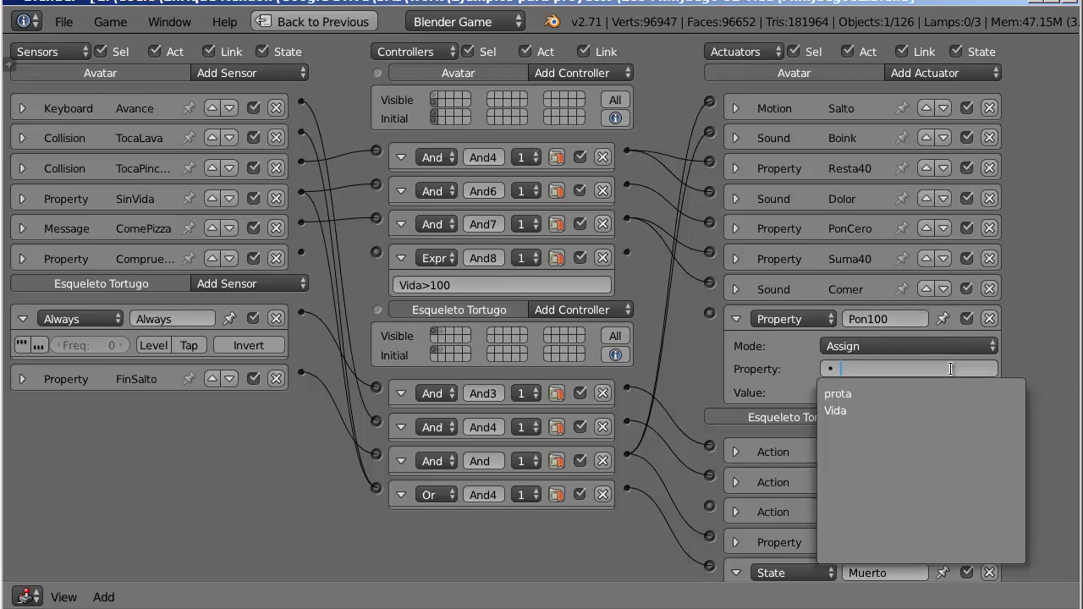
click(931, 411)
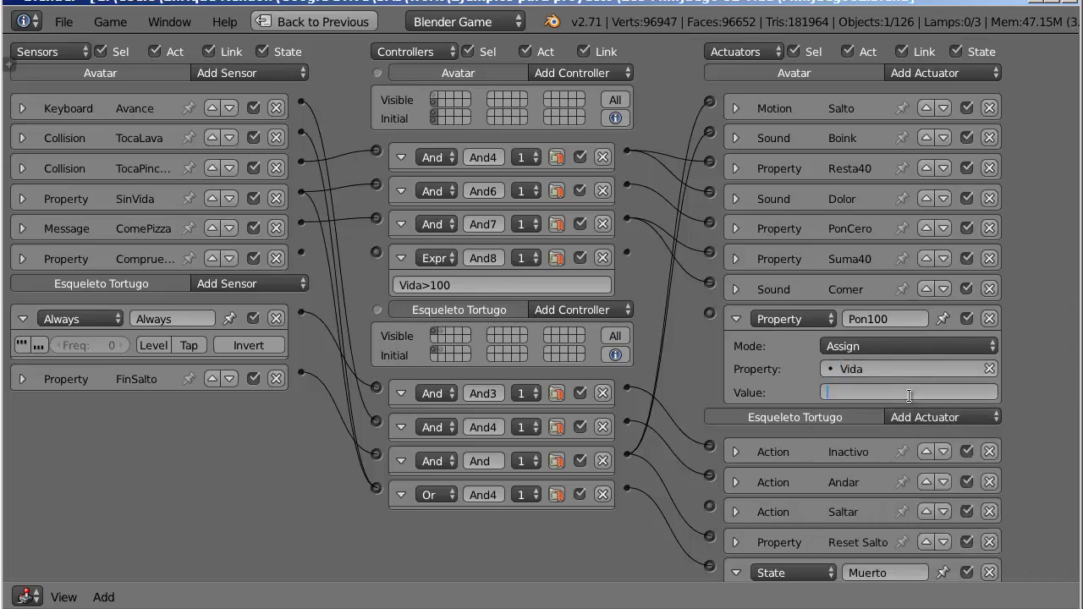
click(910, 393)
text(100)
key(Return)
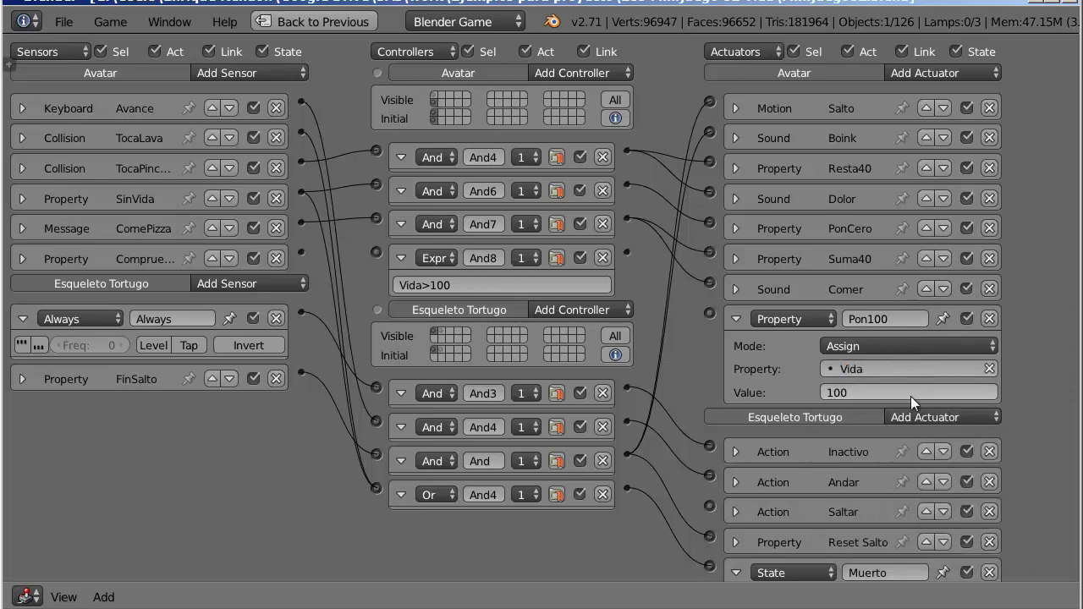
click(737, 319)
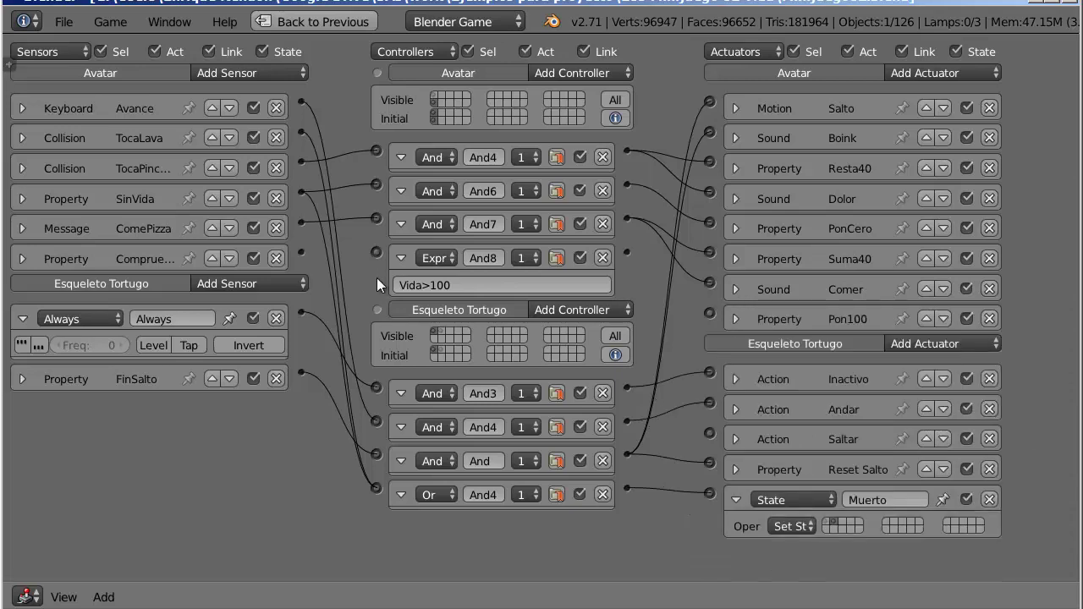
drag(302, 253, 376, 252)
drag(629, 251, 710, 314)
Add an Always sensor named Gasto with a pulse frequency of 120
click(290, 73)
click(285, 107)
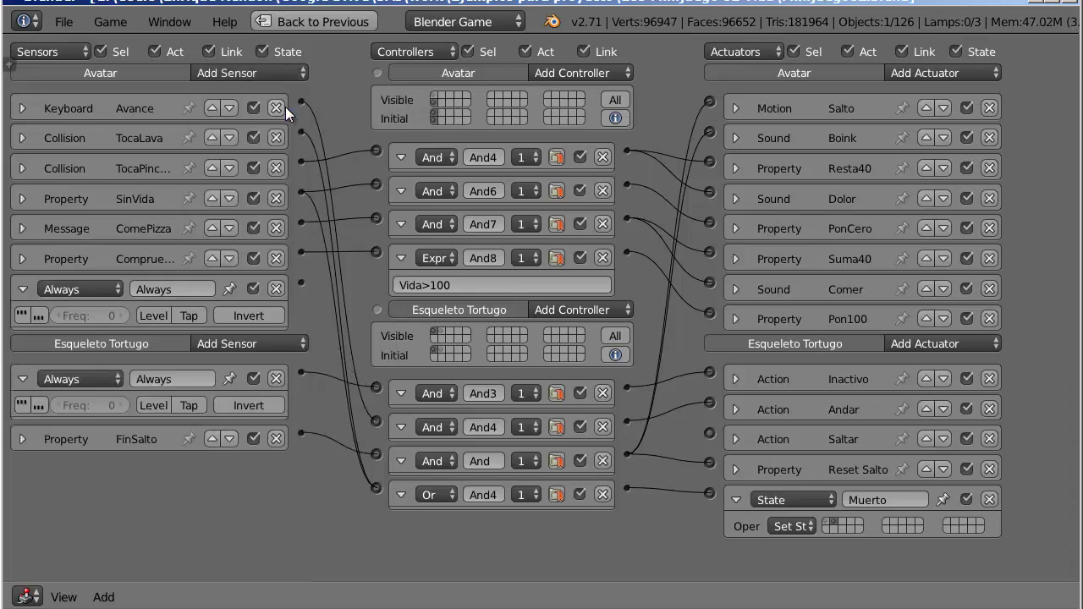
click(179, 290)
text(Gasto)
key(Return)
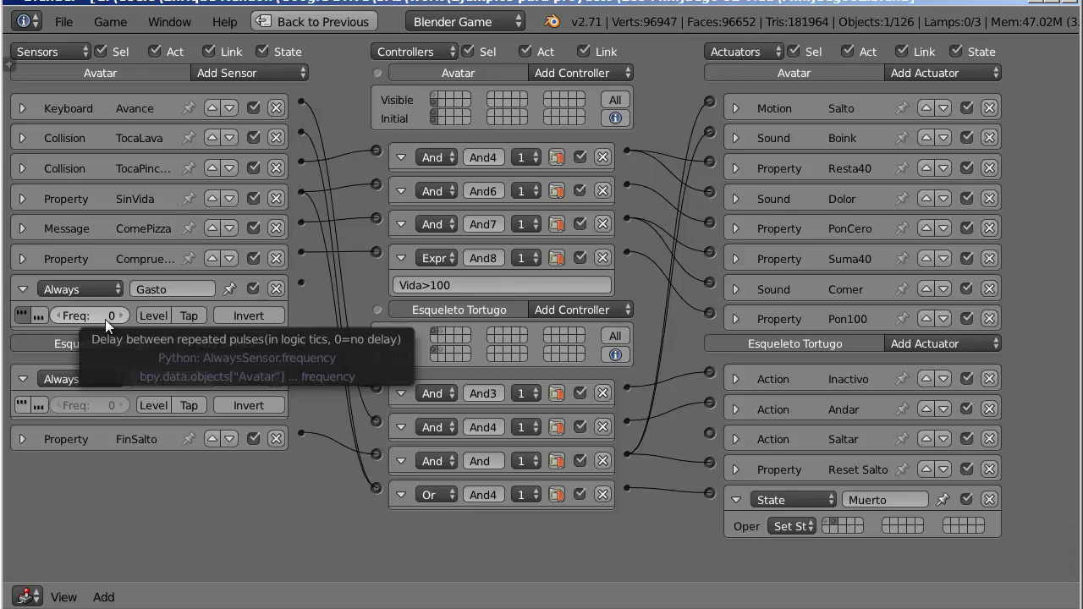
click(105, 319)
text(12)
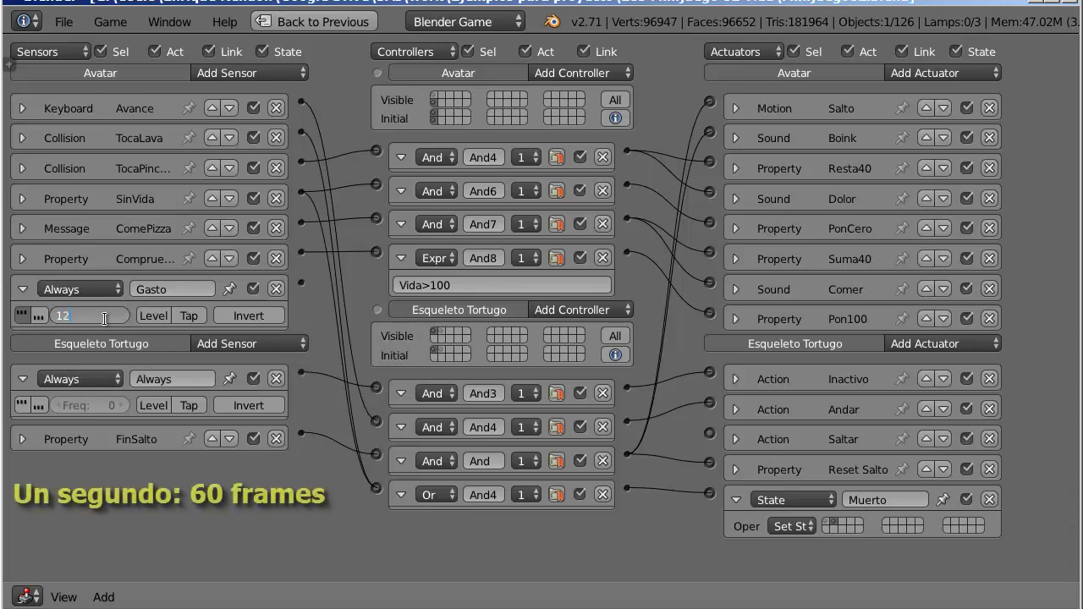
text(0)
key(Return)
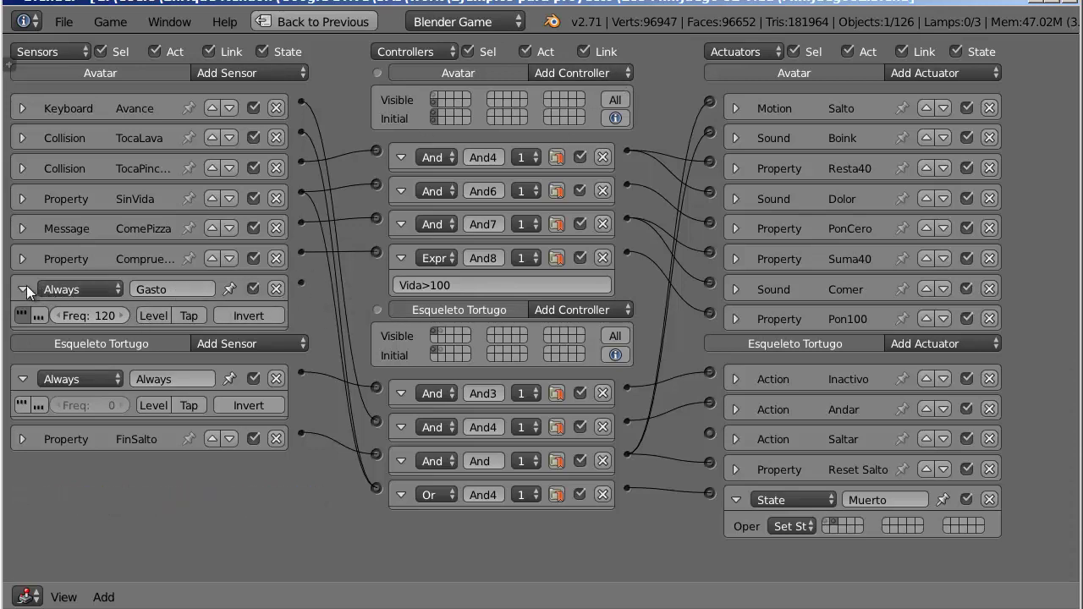
Add an And controller and a Property actuator named Gasto to the Avatar
click(606, 71)
click(603, 90)
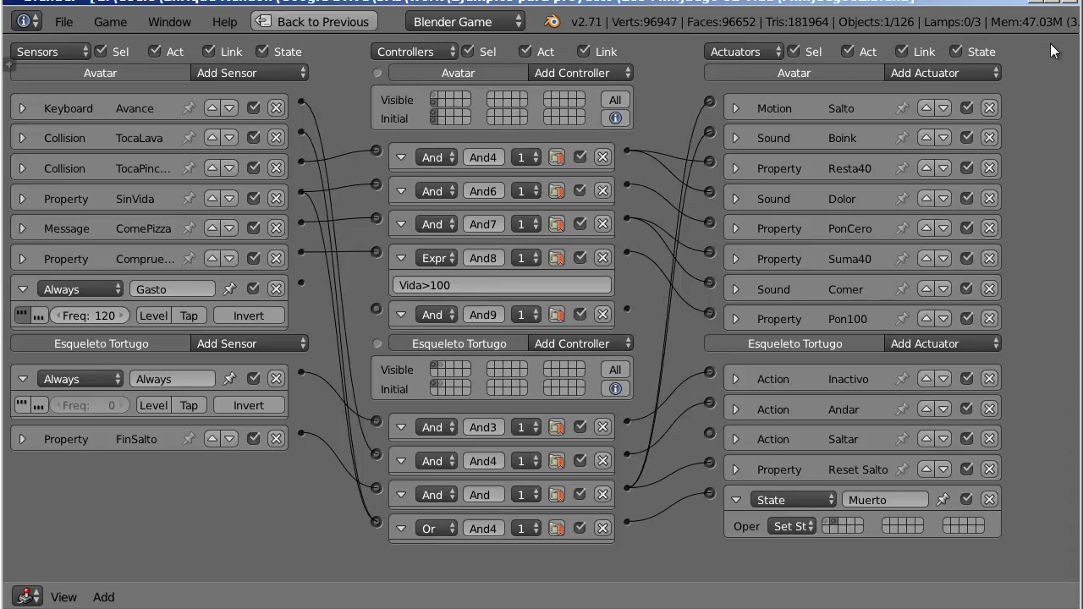
click(956, 71)
click(949, 267)
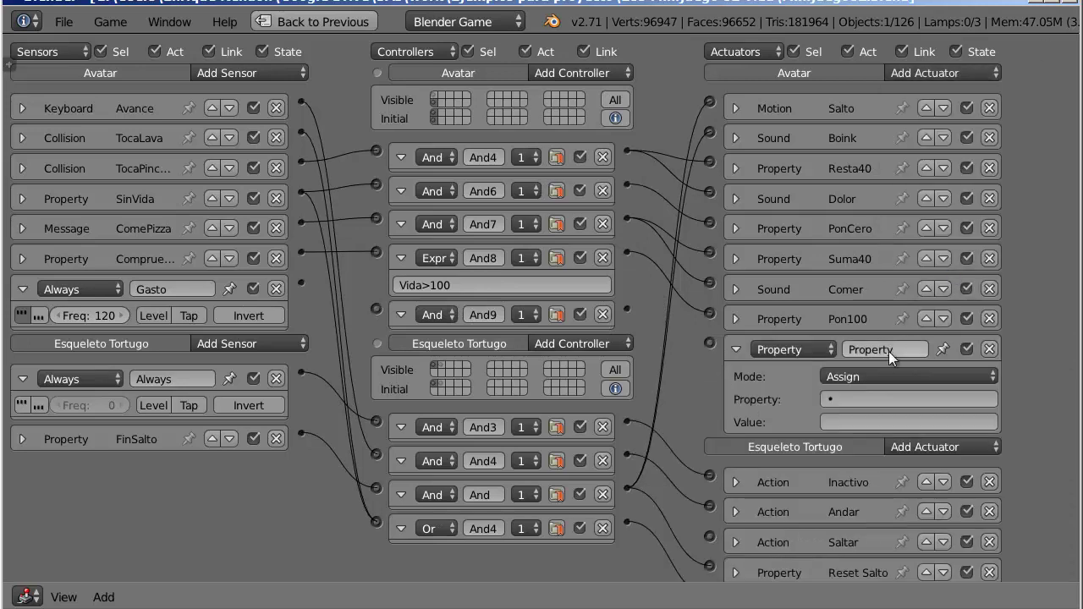
click(889, 351)
text(Gas)
text(to)
key(Return)
Set the Gasto actuator to Add -1 to Vida and wire Gasto → And9 → Gasto
click(901, 379)
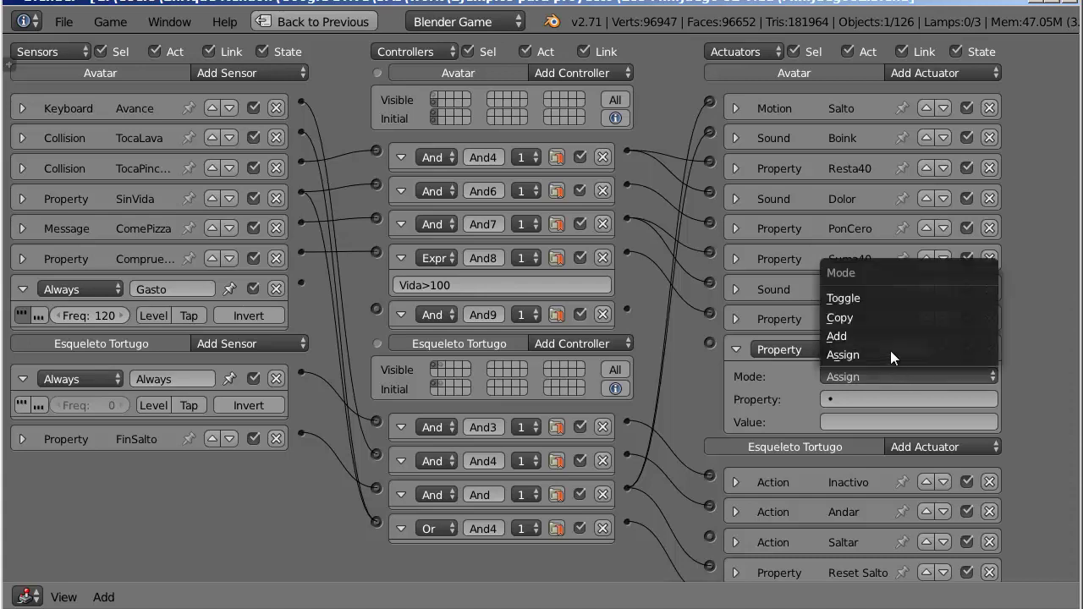
click(889, 338)
click(887, 398)
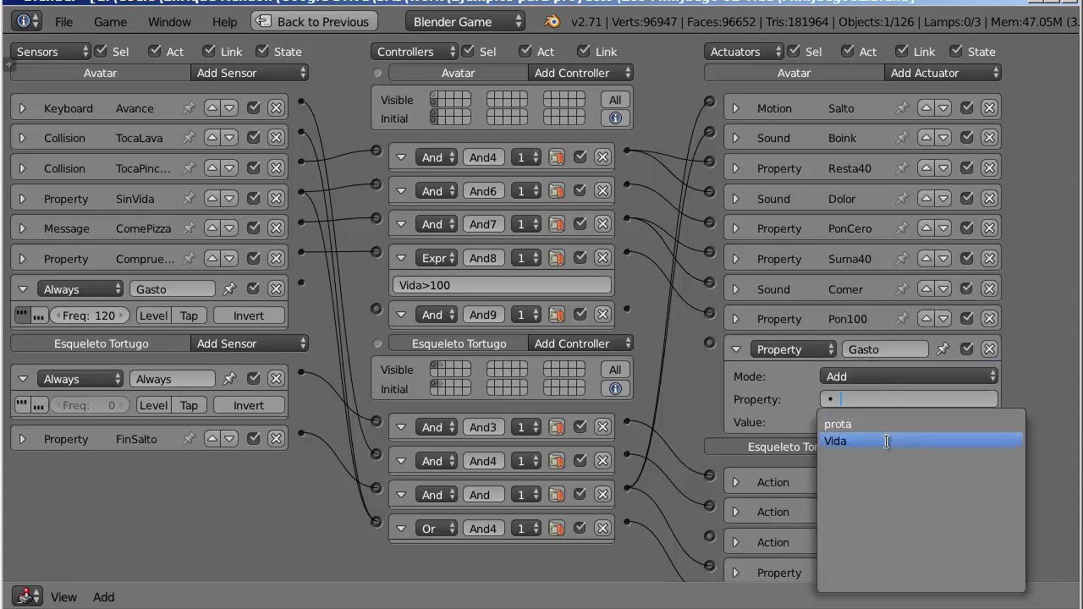
click(888, 440)
click(884, 424)
text(-1)
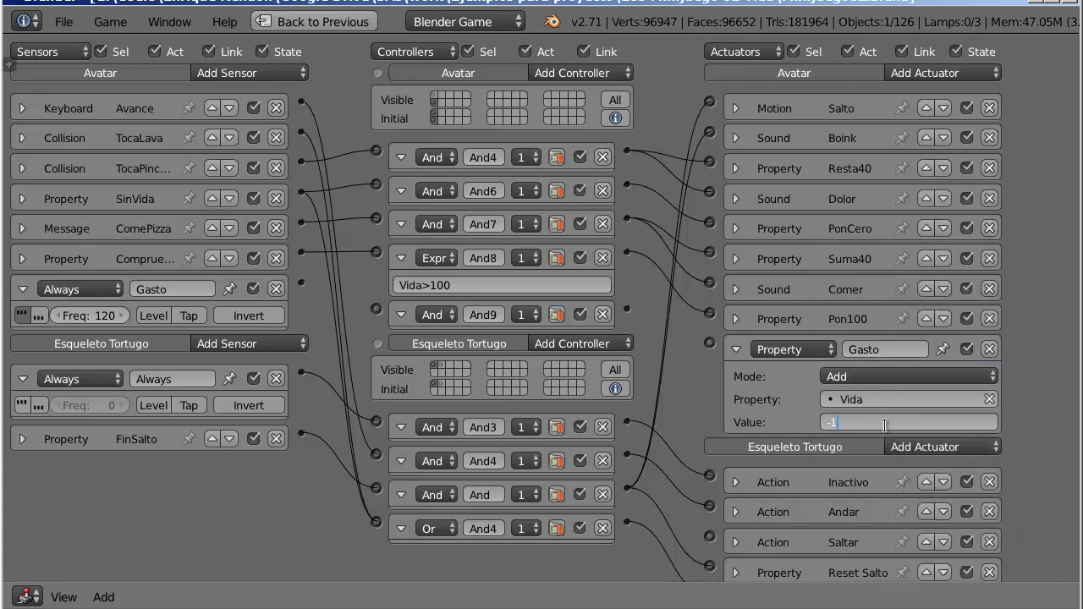
key(Return)
click(736, 348)
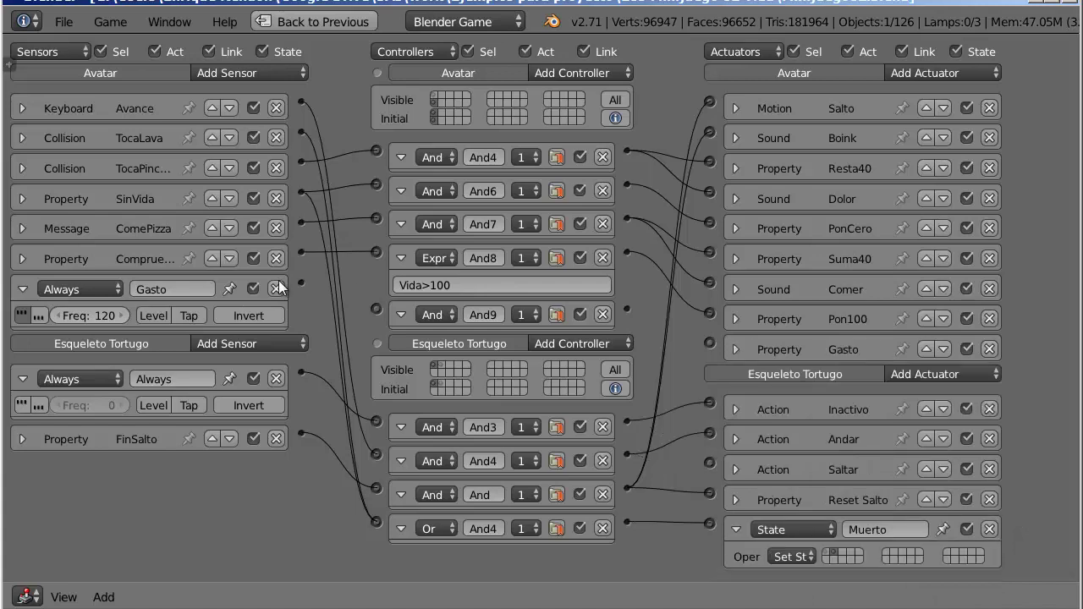
drag(302, 283, 376, 308)
drag(628, 314, 710, 342)
Duplicate the pizza and place the copy further along the Y axis
key(ctrl+Up)
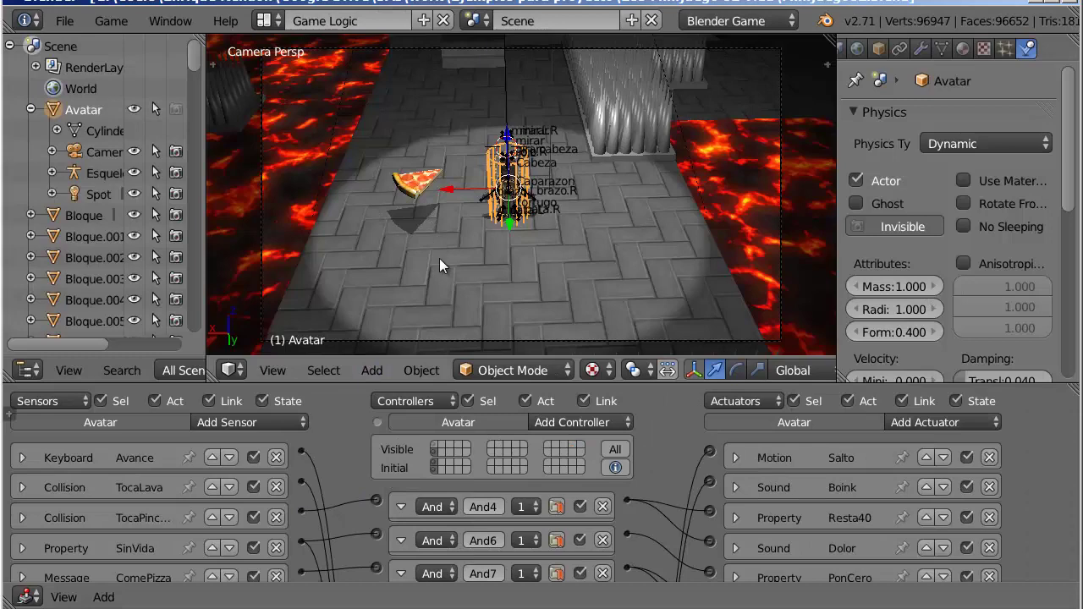
right_click(420, 185)
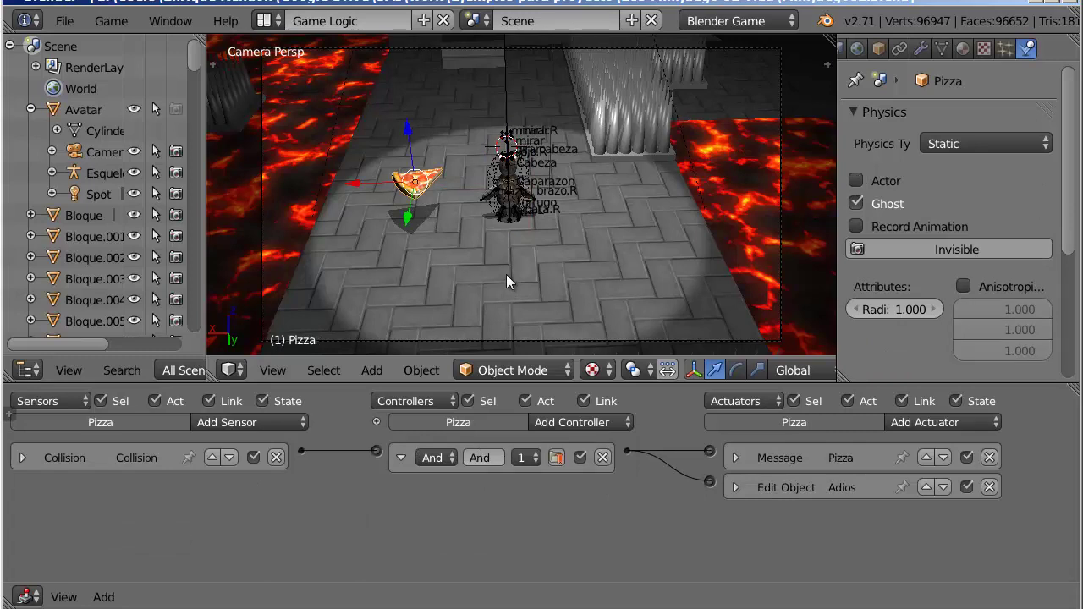
key(shift+d)
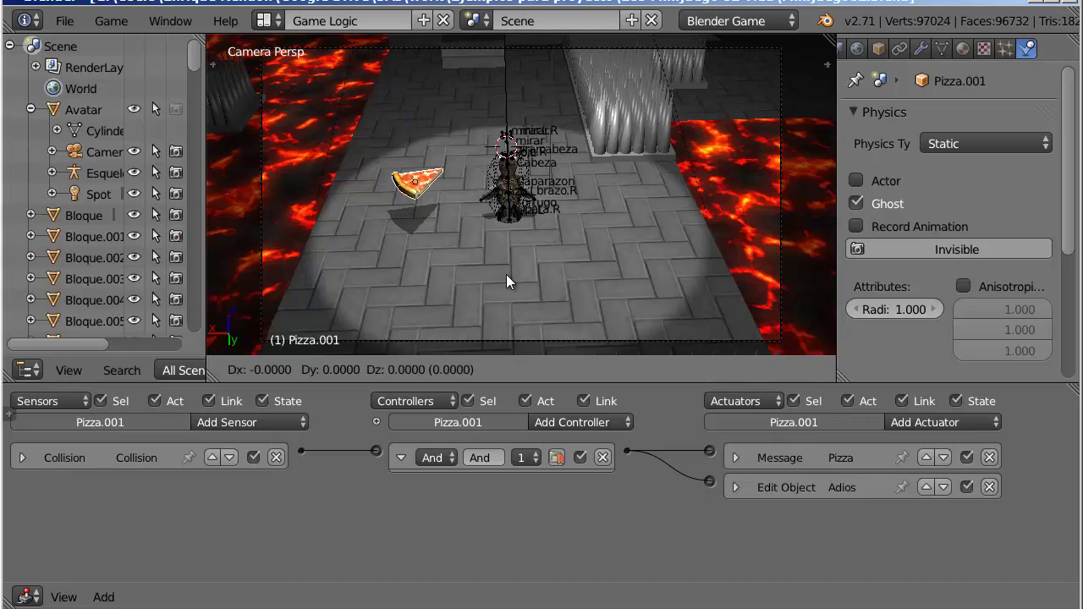
key(y)
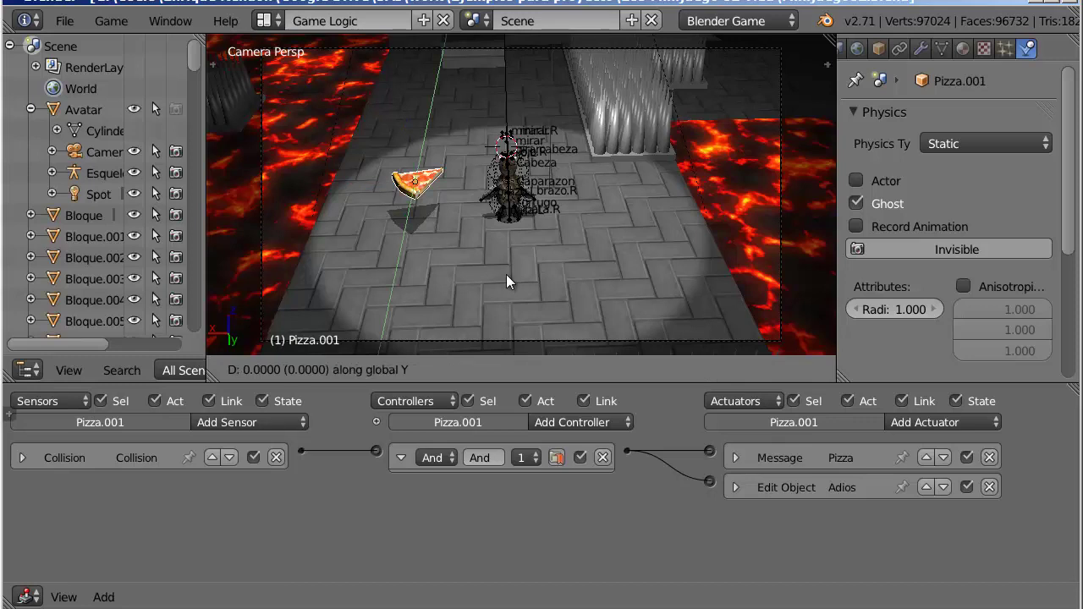
click(512, 224)
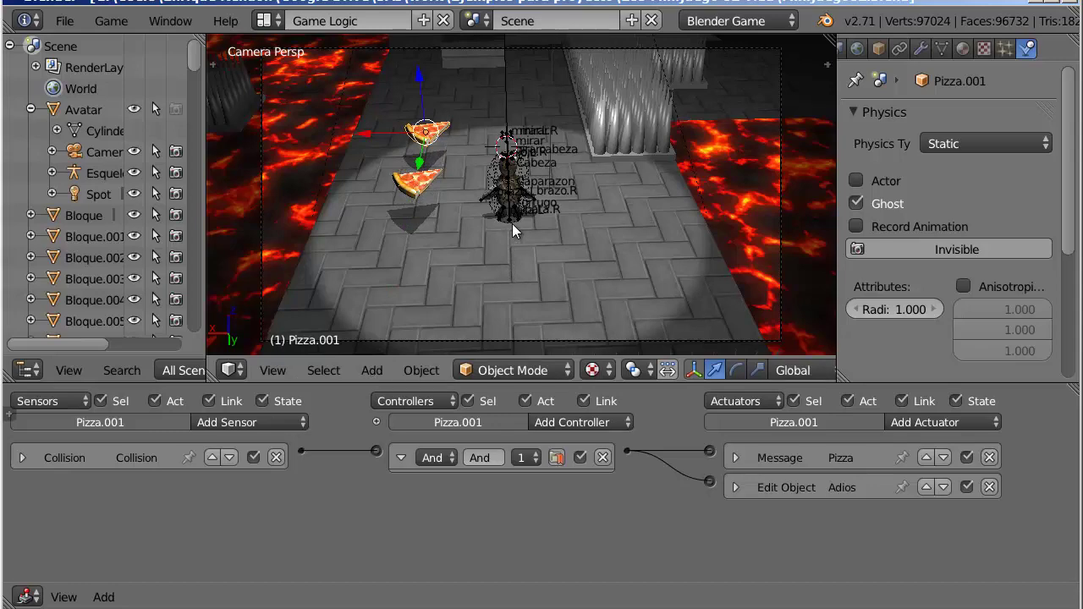
Compare the original pizza's logic bricks with Pizza.001's, then maximize the 3D view
key(ctrl+Up)
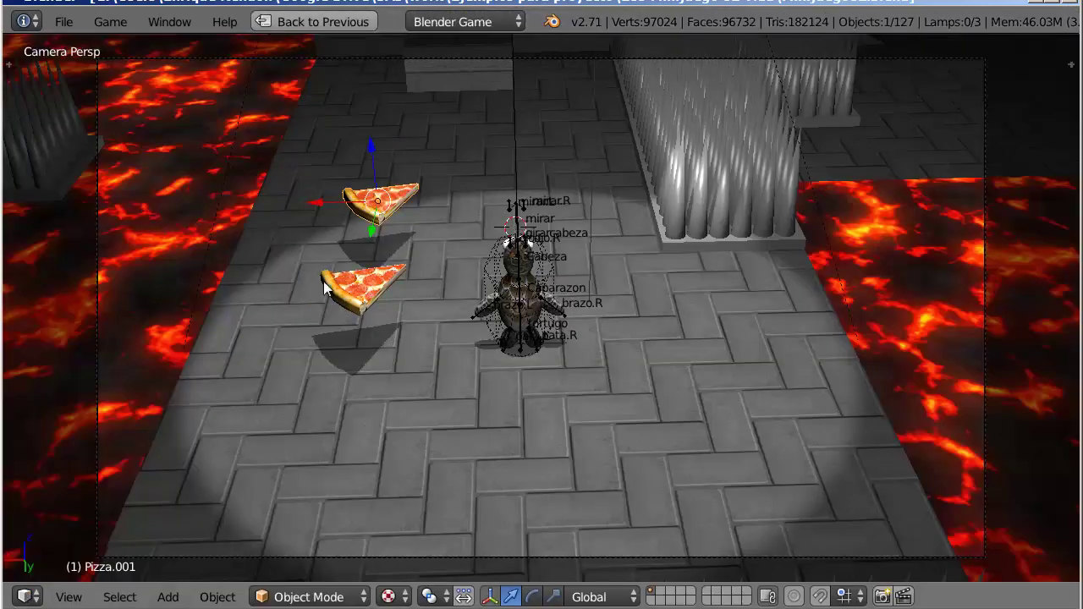
key(ctrl+Up)
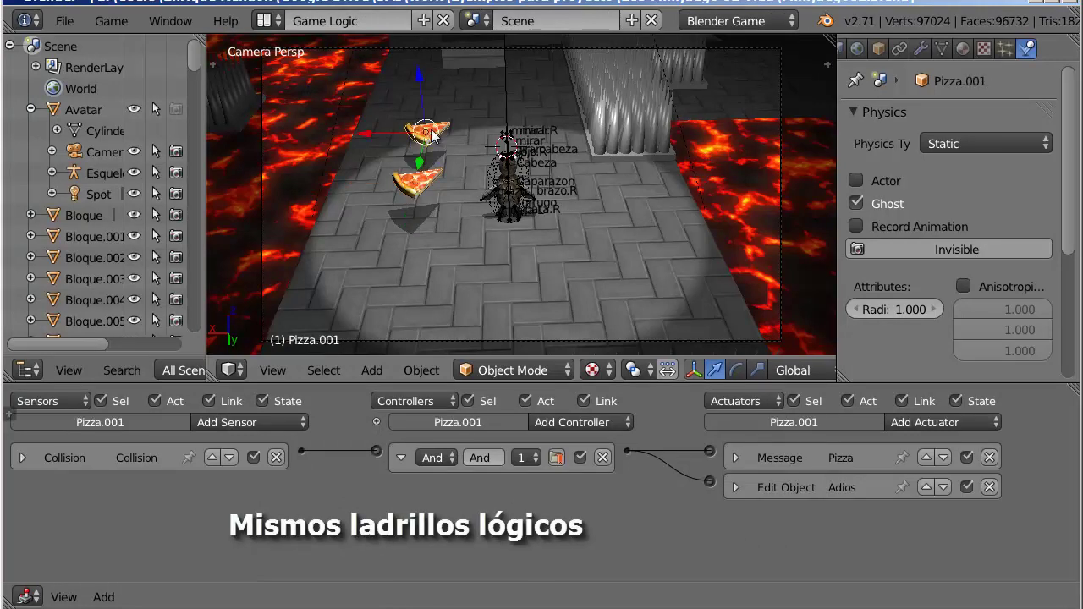
right_click(423, 188)
right_click(431, 136)
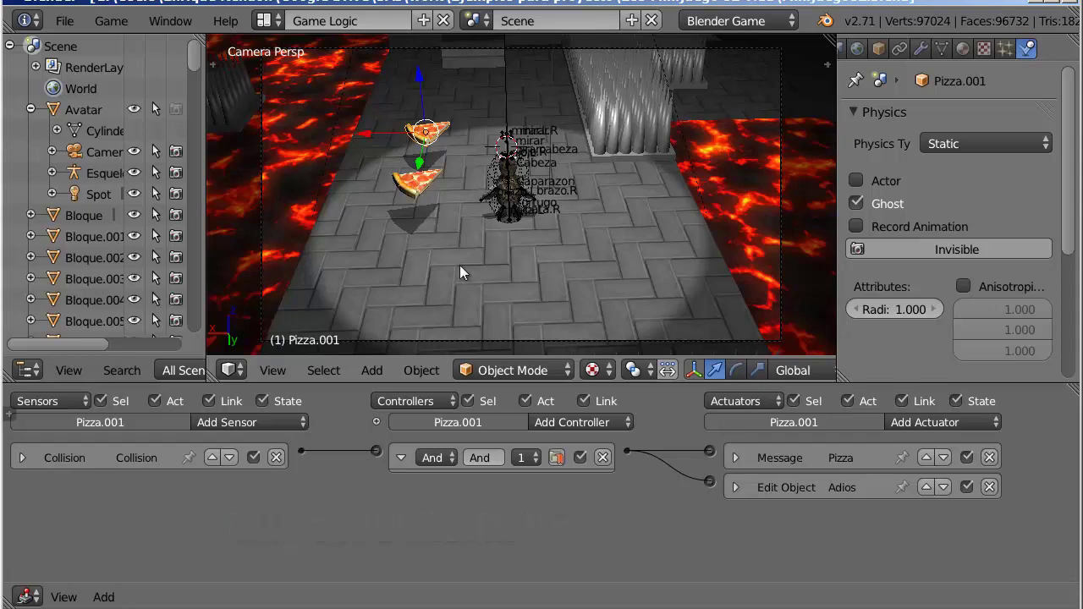
key(ctrl+Up)
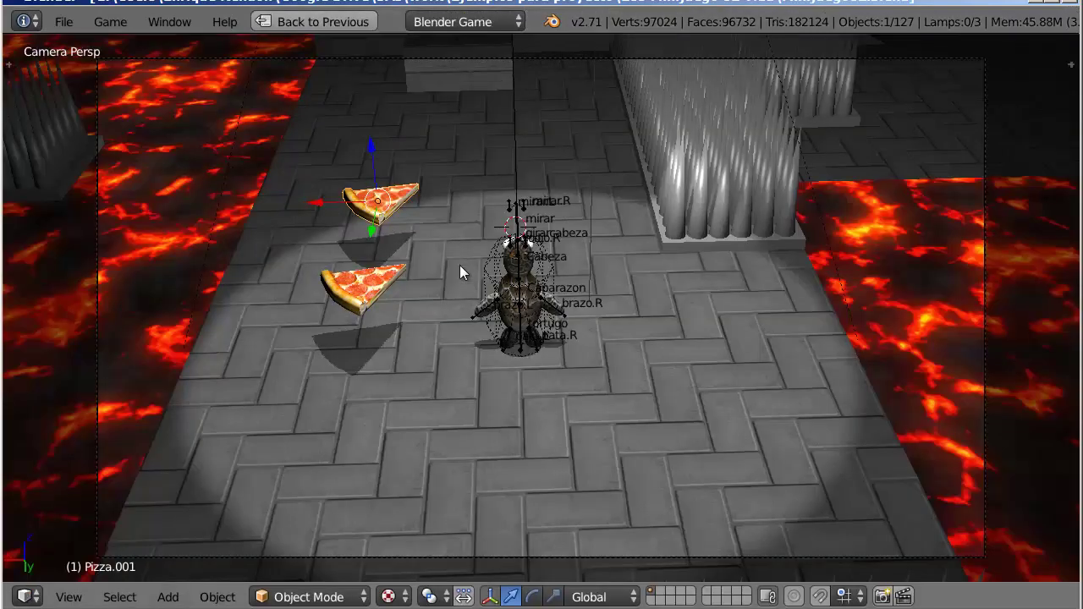
key(p)
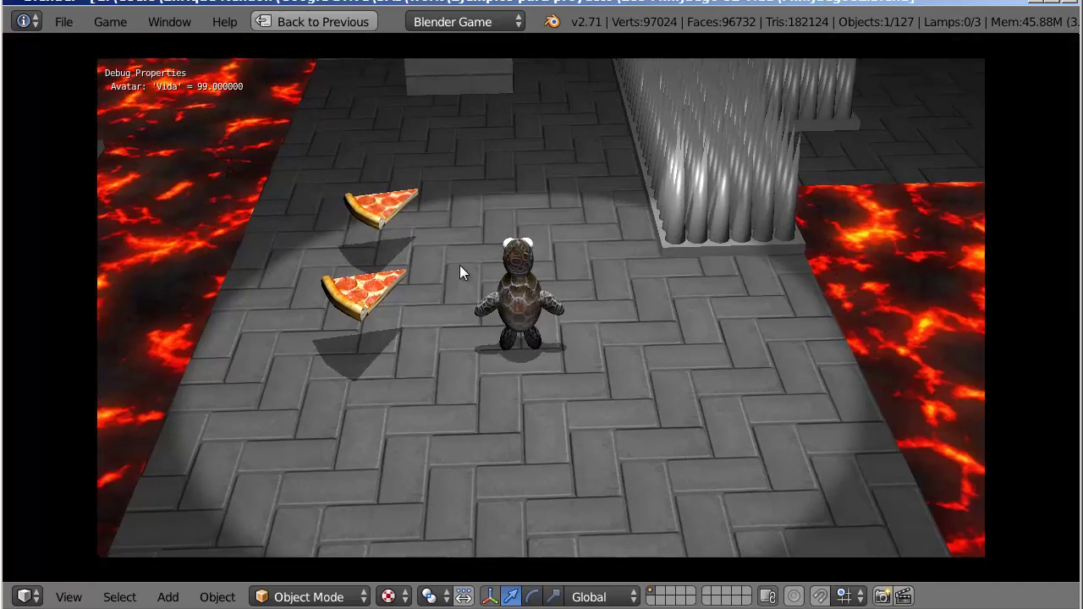
key(Up)
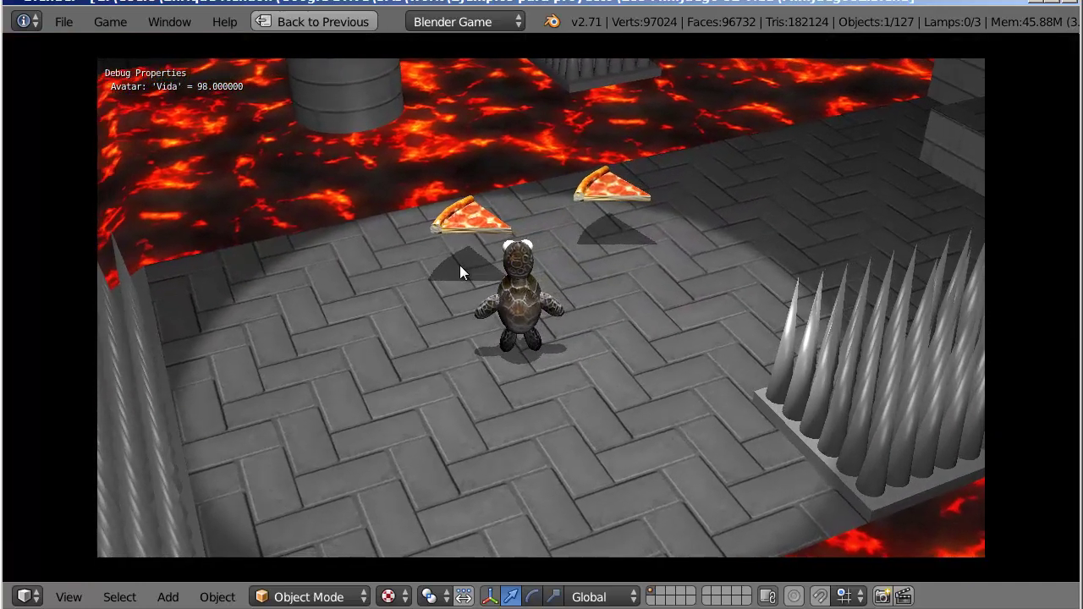
key(Right)
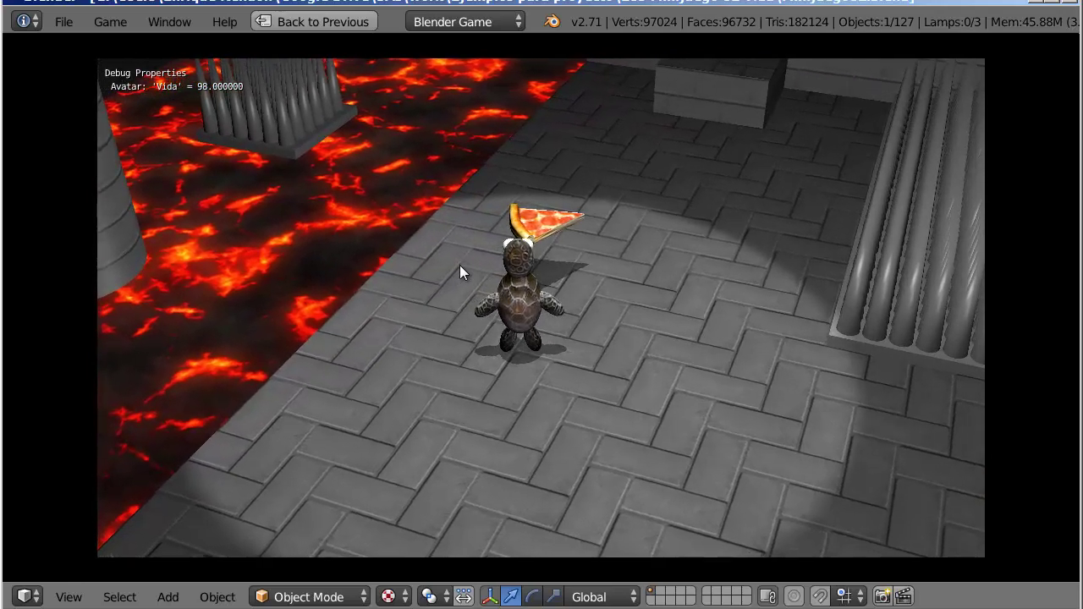
key(Up)
key(Up)
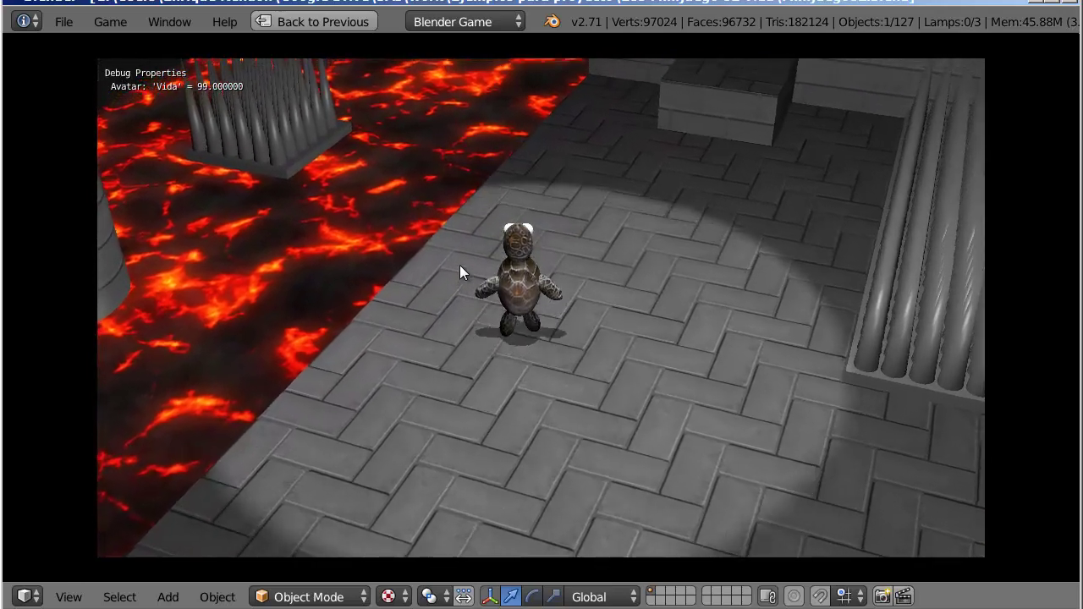
key(Left)
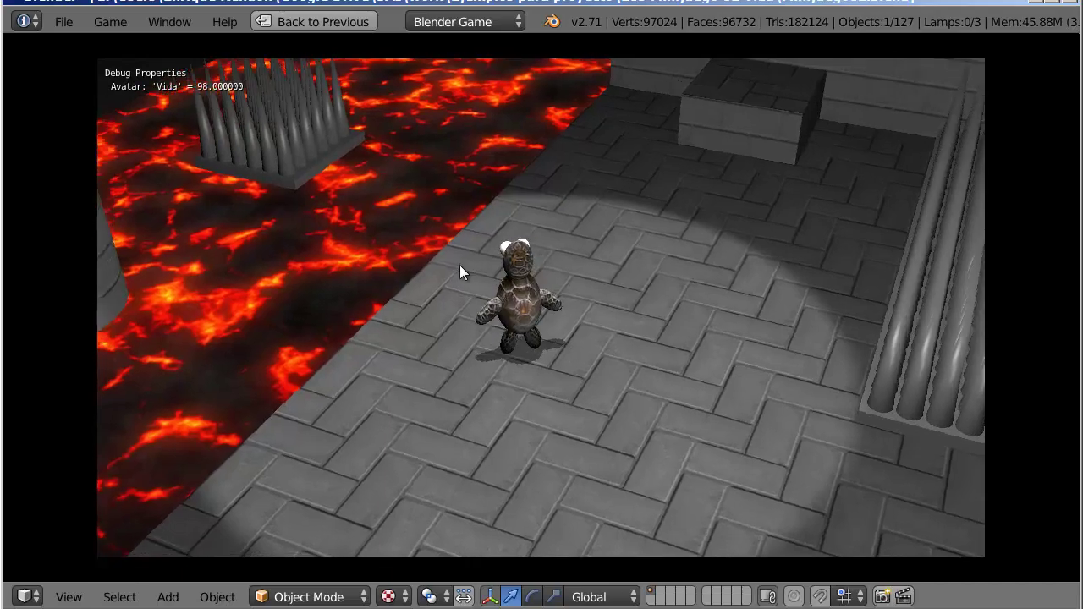
key(Left)
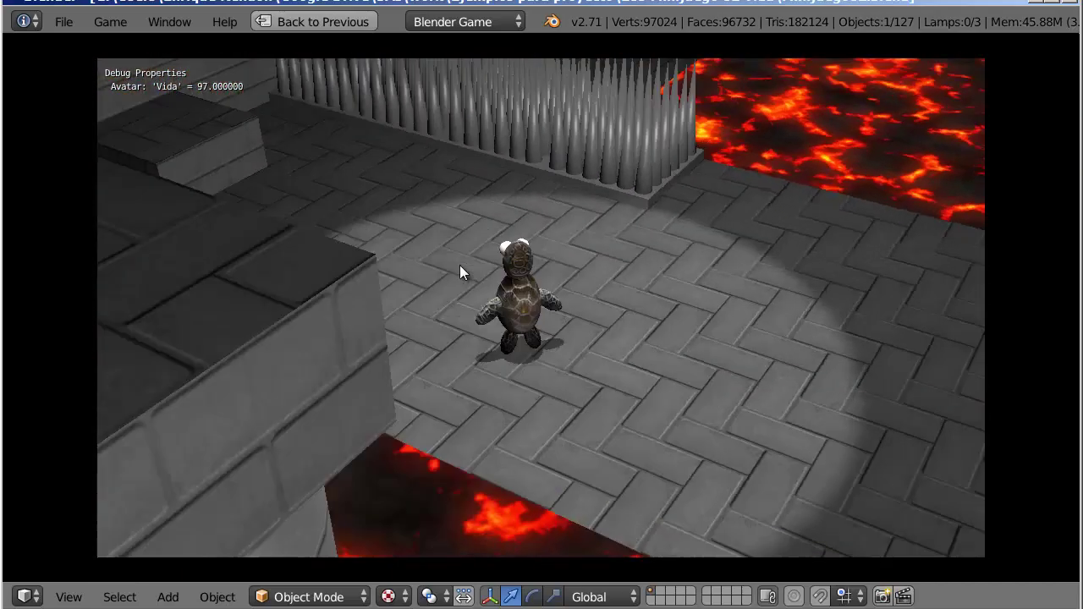
key(Escape)
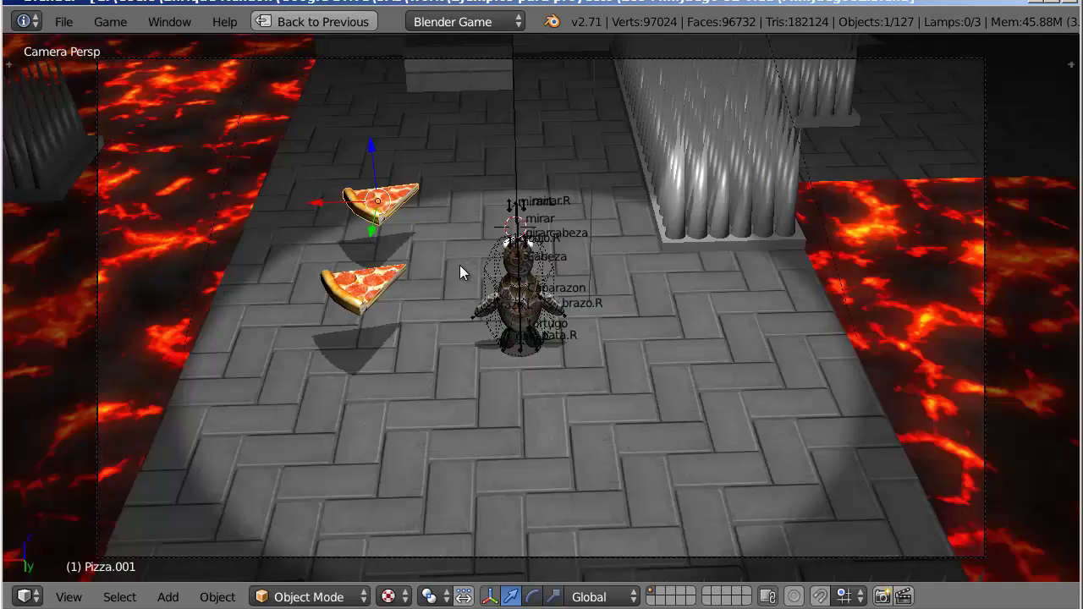
Save the project, overwriting Minijuego02.blend
click(65, 23)
key(ctrl+s)
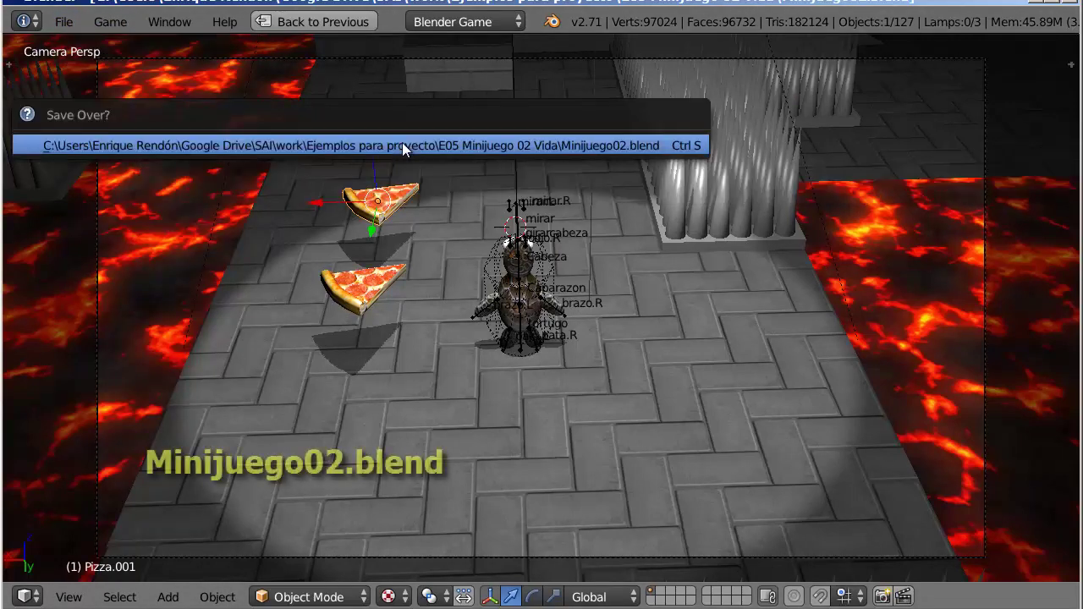
click(402, 144)
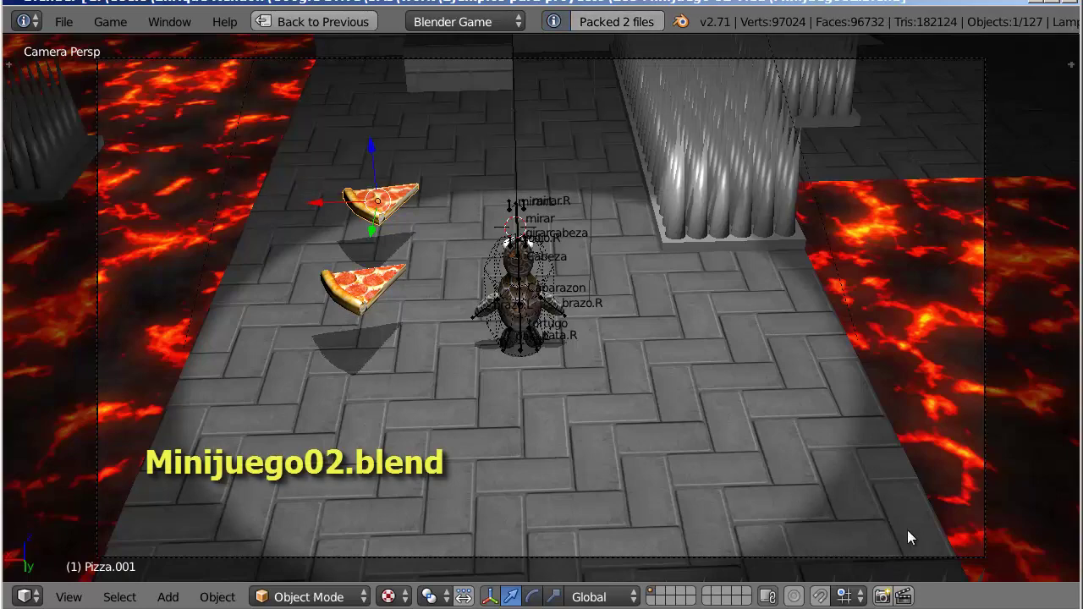